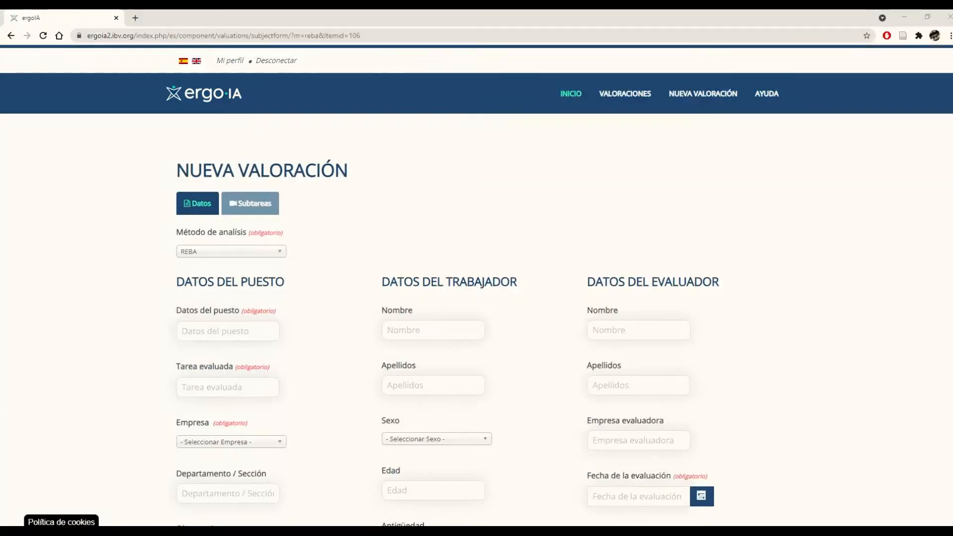
- Fill in the job details with job "Pintor", evaluated task "Pintar casa" and company ACME
click(228, 332)
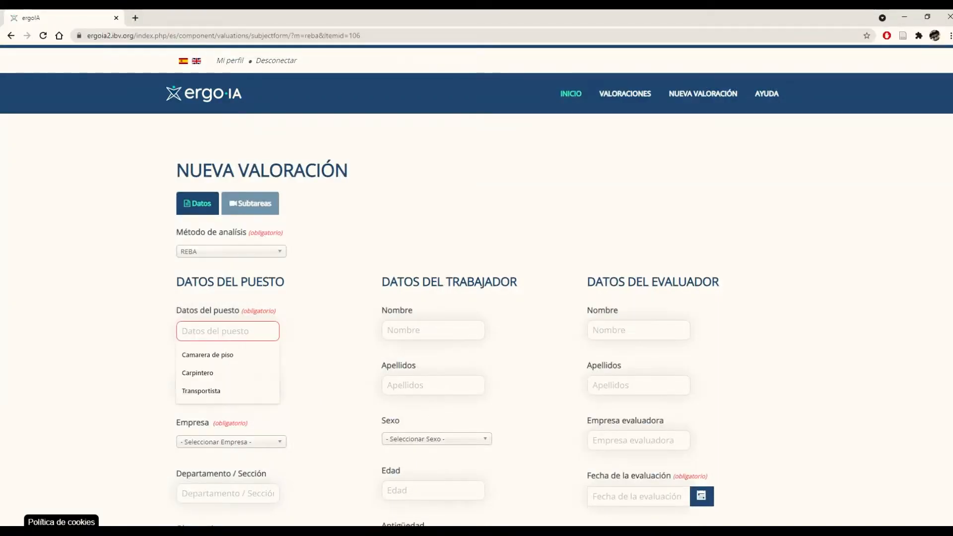
text(Pintor)
click(221, 387)
text(Pi)
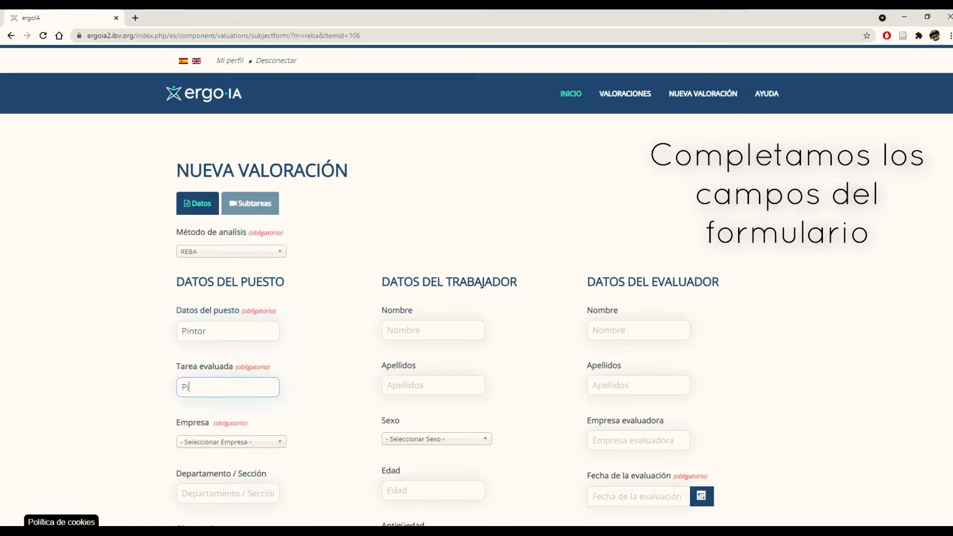
click(272, 453)
click(223, 480)
- Set the evaluation date to 22-10-2021, answer Sí to the worker's consent question, and save the assessment form
scroll(159, 443, down, 2)
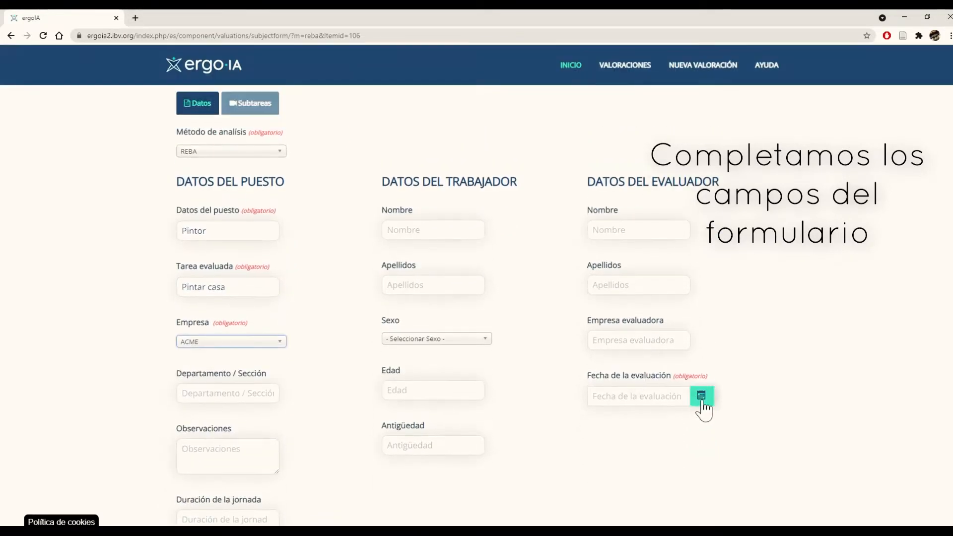
click(702, 397)
click(653, 372)
scroll(532, 447, down, 4)
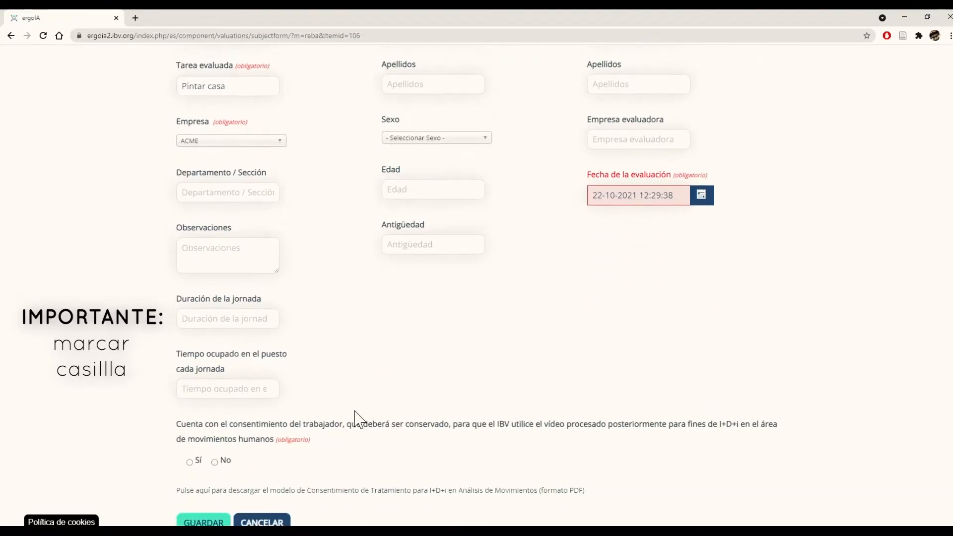
scroll(355, 412, down, 1)
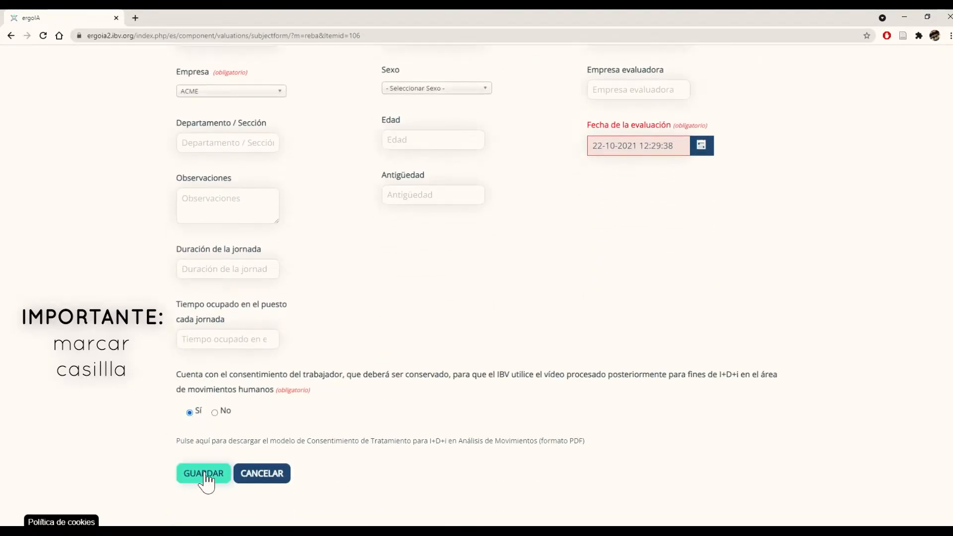
click(204, 473)
- Read the guidelines for correctly recording a video, and close them
scroll(163, 323, down, 3)
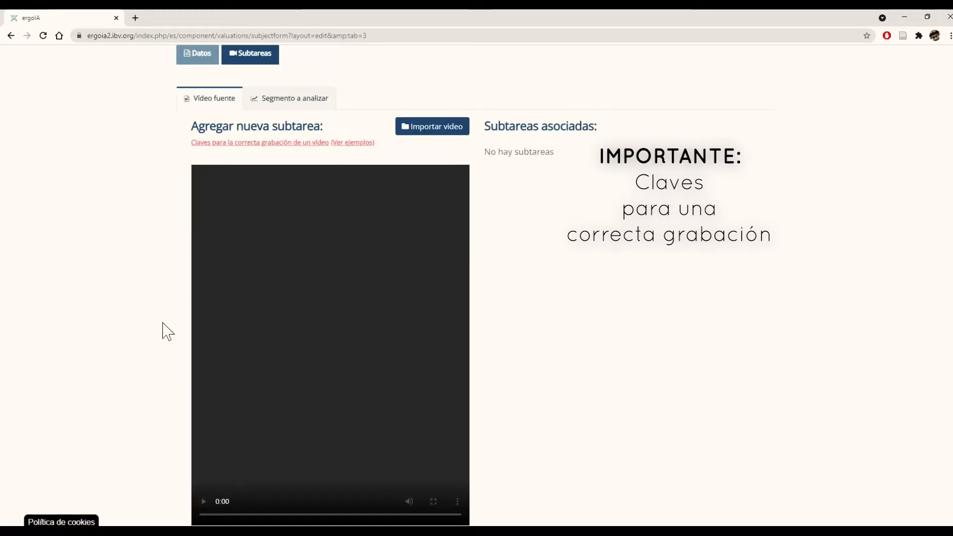
scroll(163, 324, up, 2)
click(289, 242)
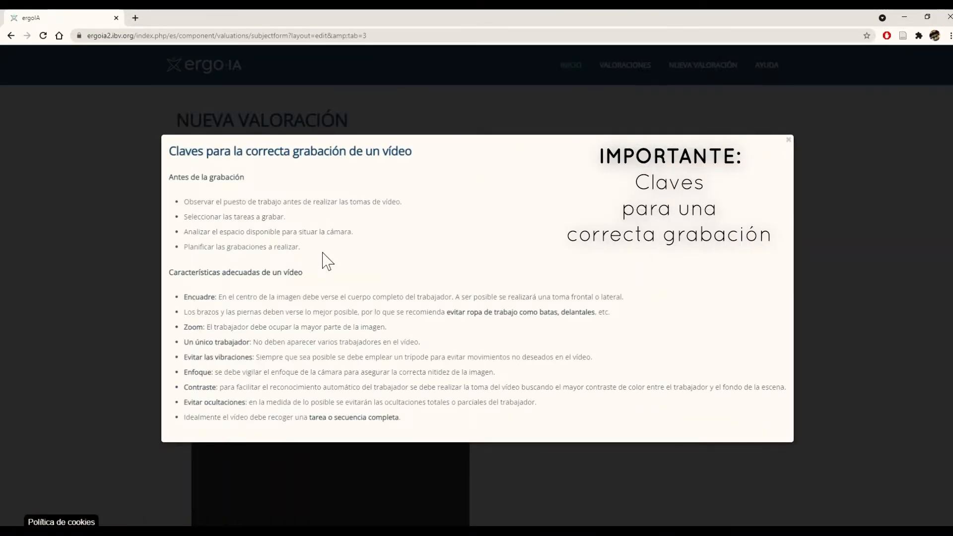
click(788, 142)
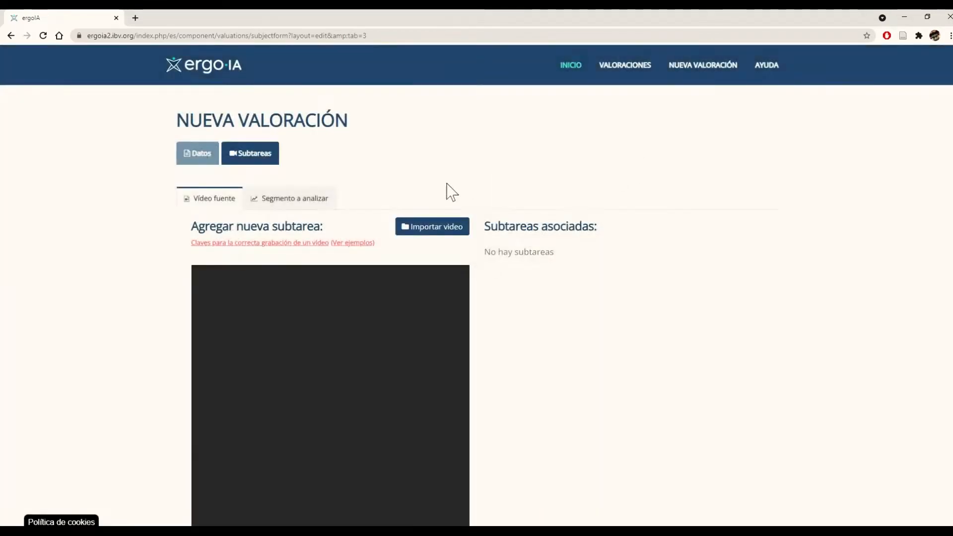
- Go through all the recording example slides, from framing to contrast, and close them
click(346, 243)
click(751, 301)
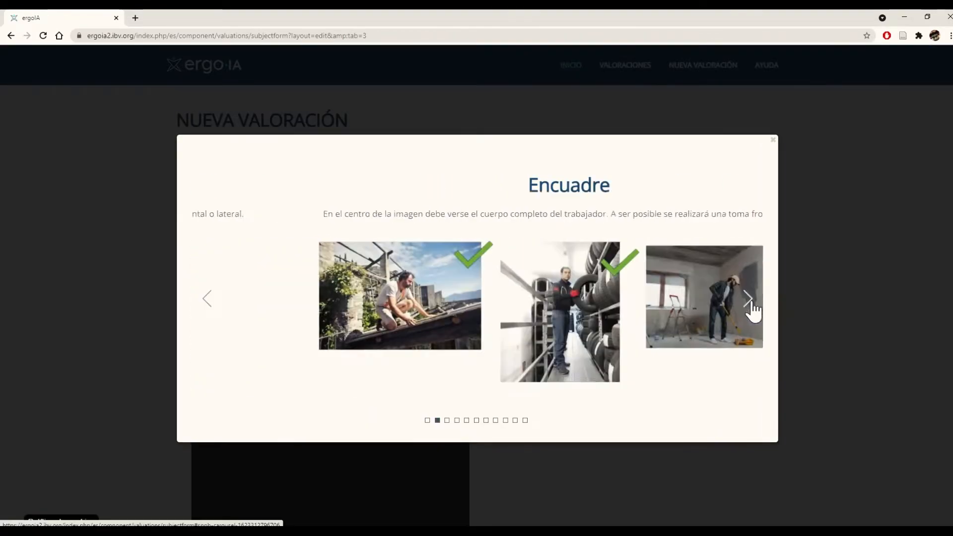
click(751, 302)
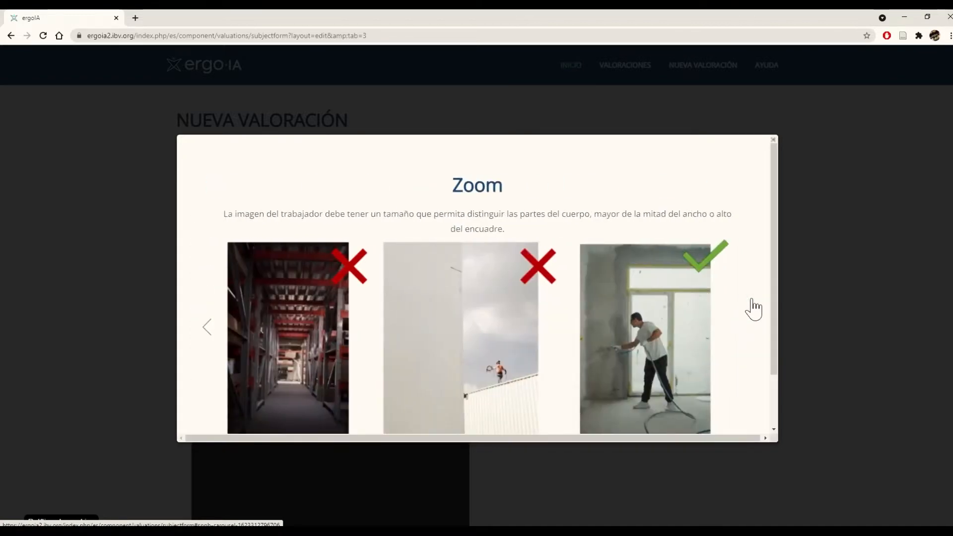
click(752, 300)
click(752, 306)
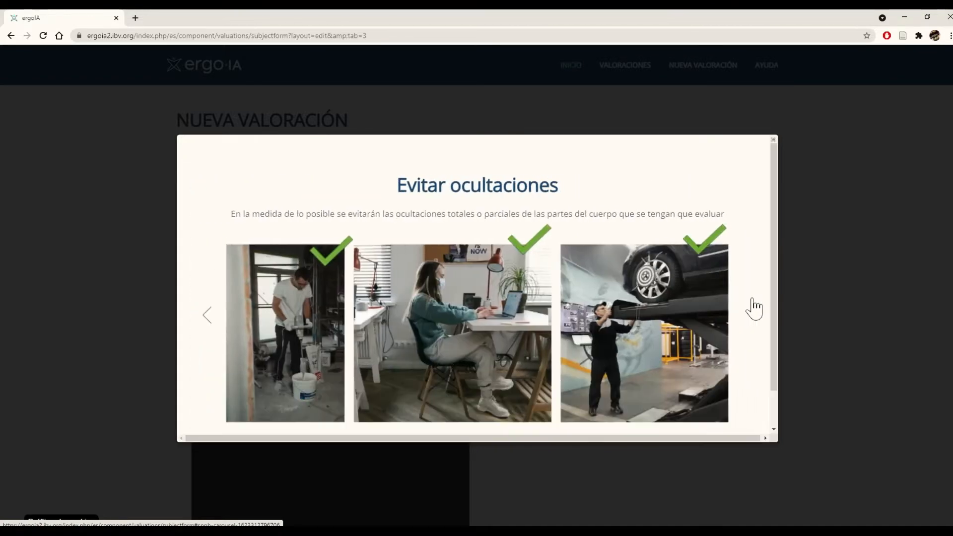
click(753, 308)
click(754, 308)
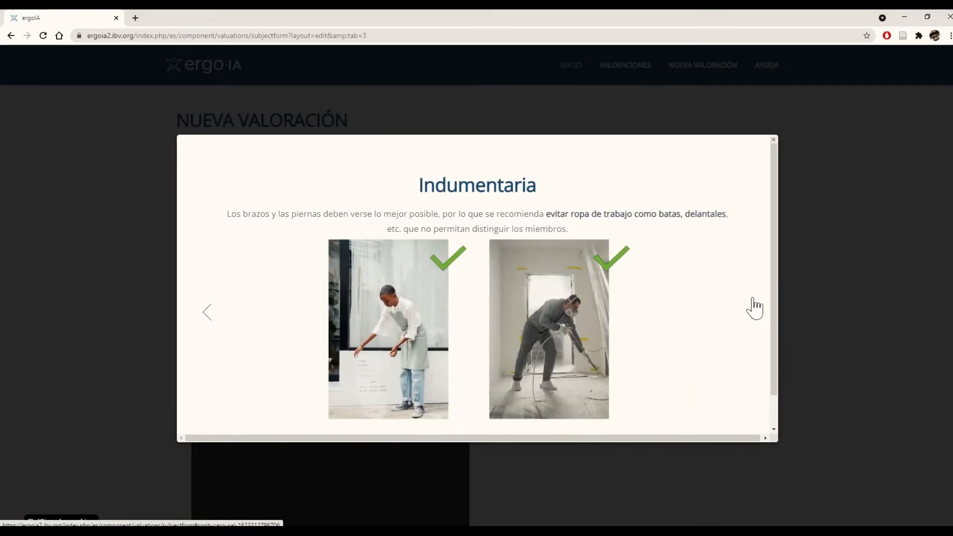
click(754, 308)
click(755, 308)
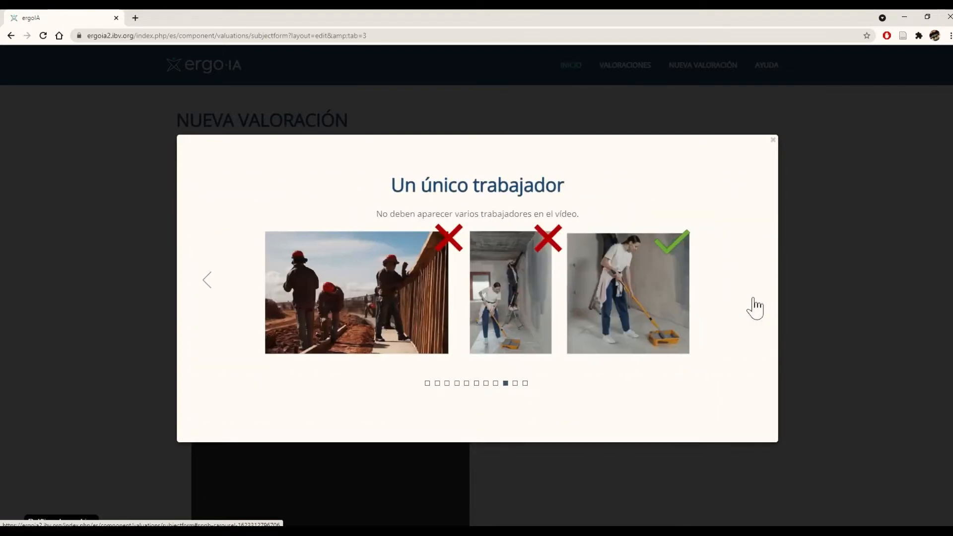
click(754, 308)
click(754, 308)
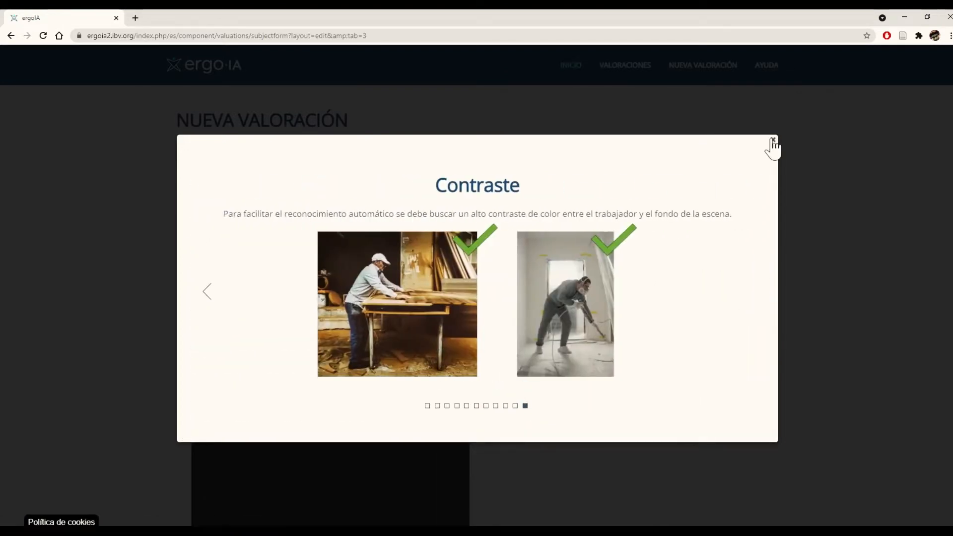
click(773, 141)
- Import the video of the worker spraying a wall beside the window as the subtask's source video
scroll(127, 313, down, 1)
click(438, 185)
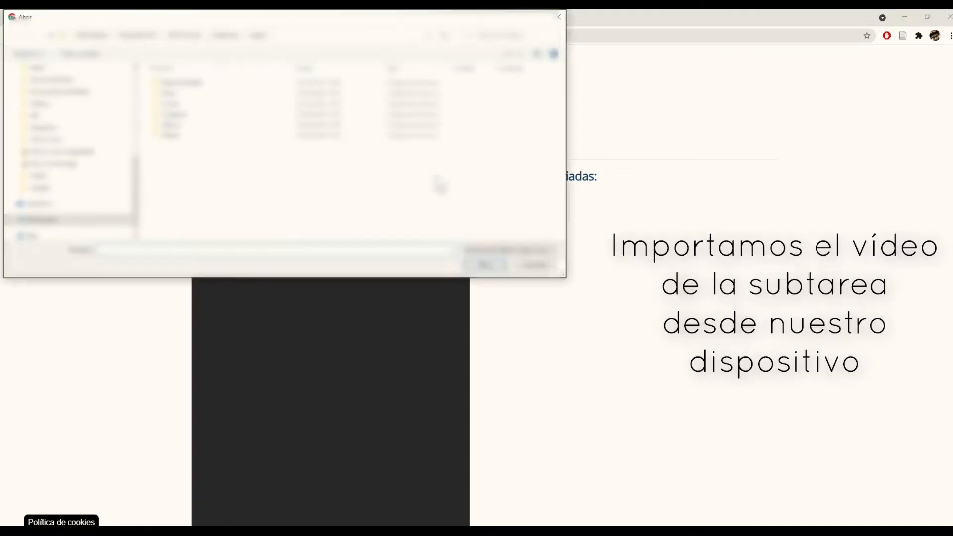
scroll(71, 166, up, 6)
click(44, 90)
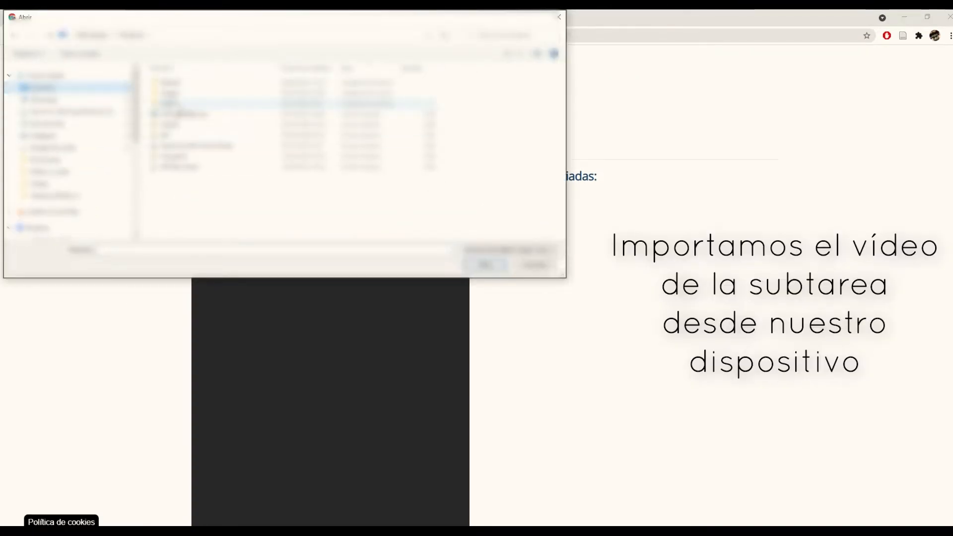
double_click(169, 103)
click(174, 99)
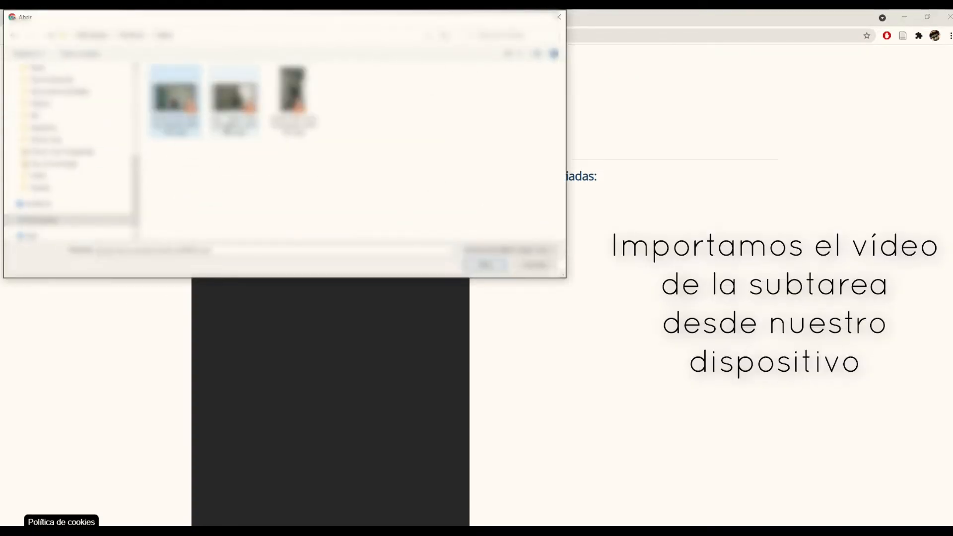
click(234, 99)
click(481, 267)
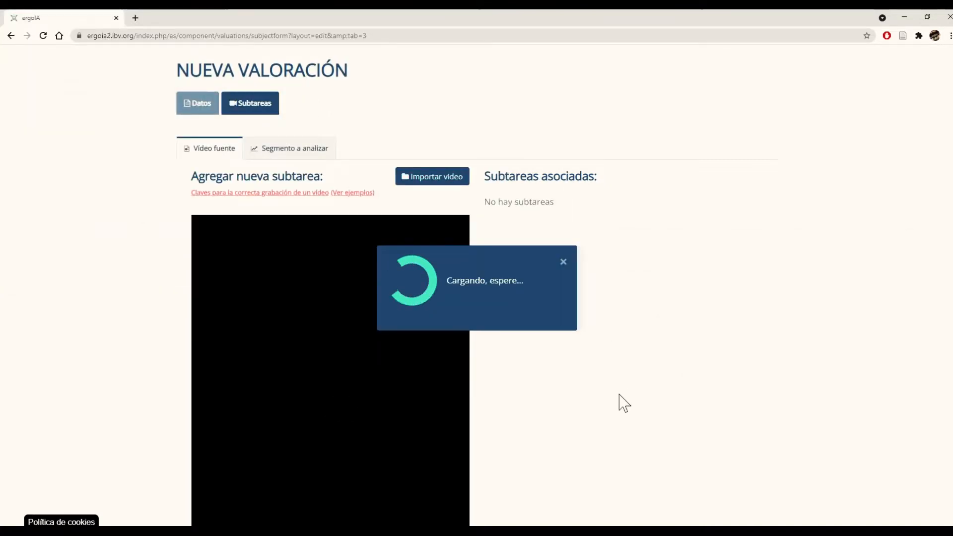
- Pause the imported video and name the subtask "Pintar pared parte baja"
scroll(602, 287, down, 2)
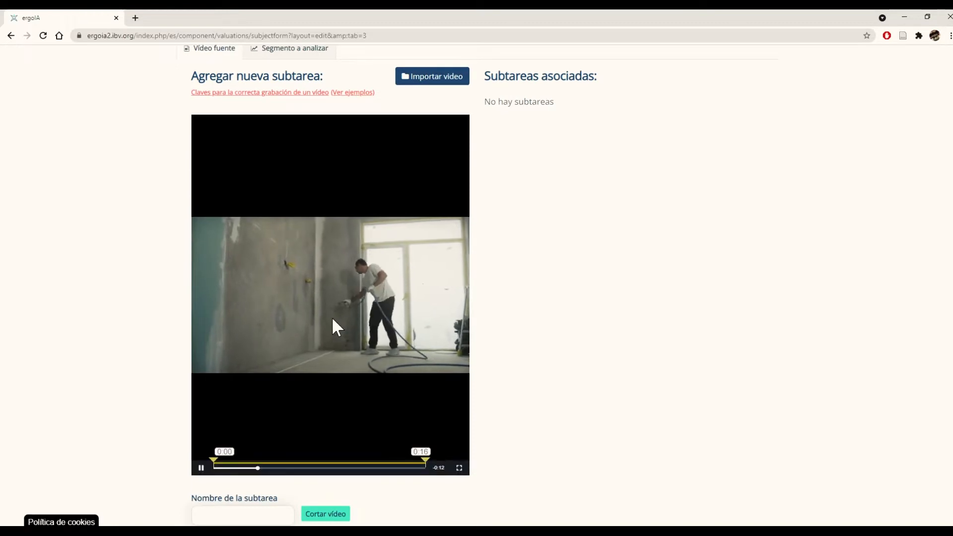
click(201, 468)
scroll(121, 380, down, 1)
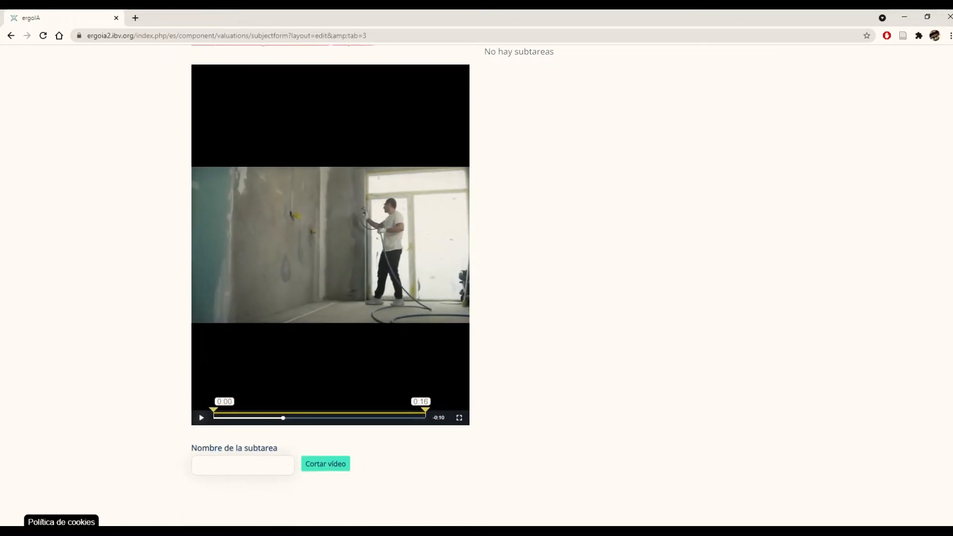
text(P)
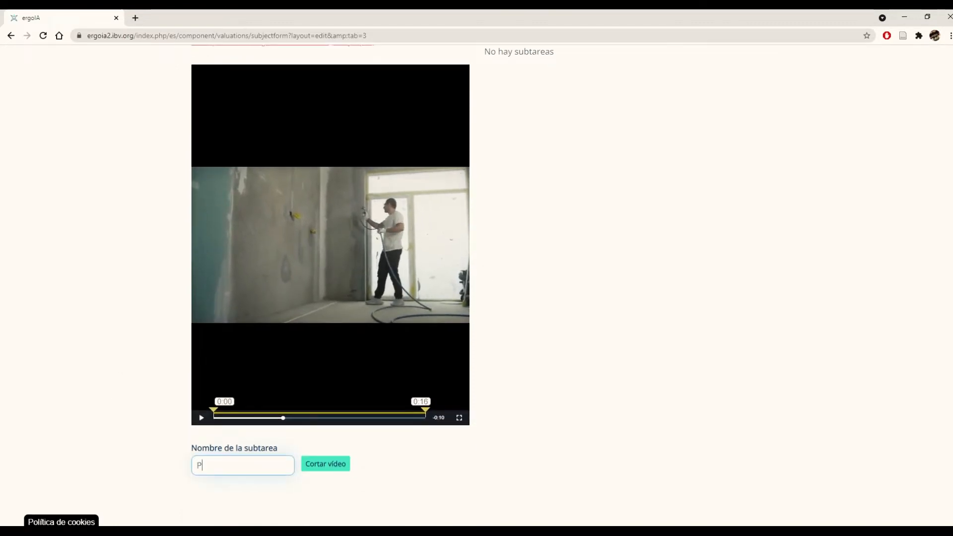
text(intar pared parte baja)
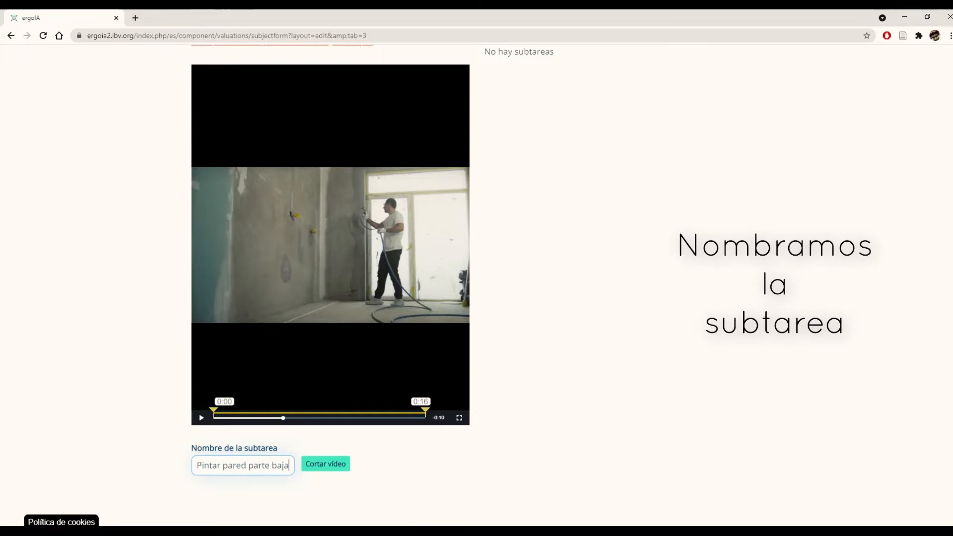
- Cut the source video to the segment from 0:02 to 0:15, with 100 scenes to analyse
scroll(379, 462, up, 1)
drag(214, 460, 247, 454)
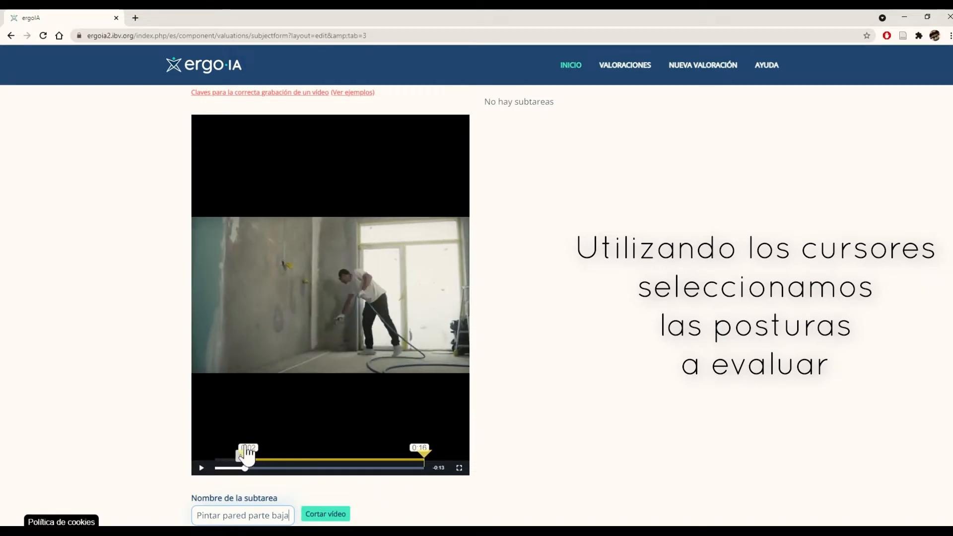
mouse_move(423, 453)
mouse_down()
mouse_move(273, 453)
mouse_move(286, 461)
mouse_move(415, 453)
mouse_up()
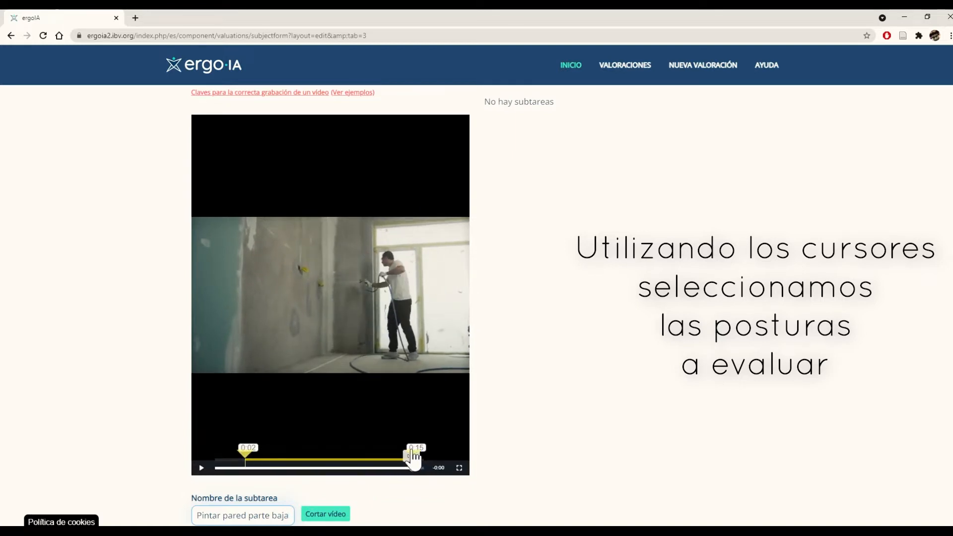
click(333, 516)
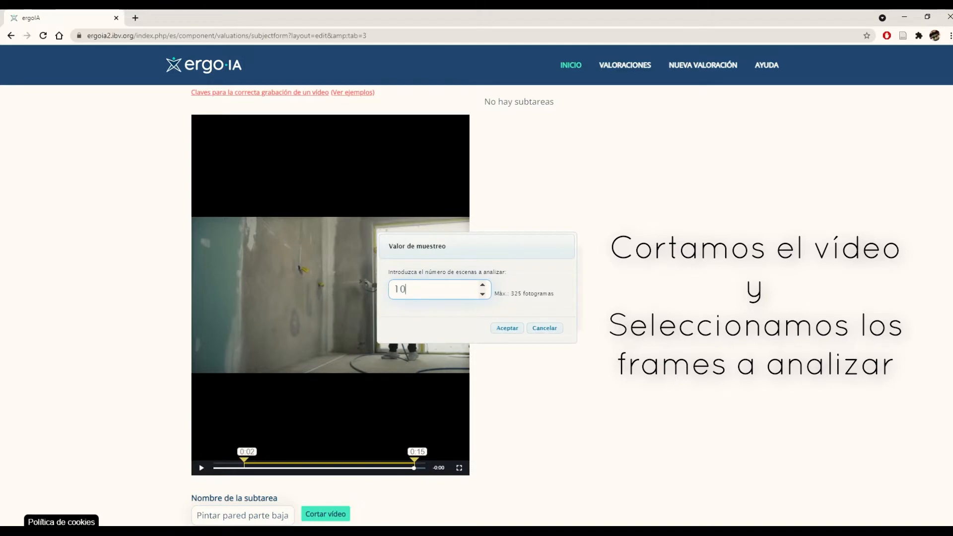
click(508, 329)
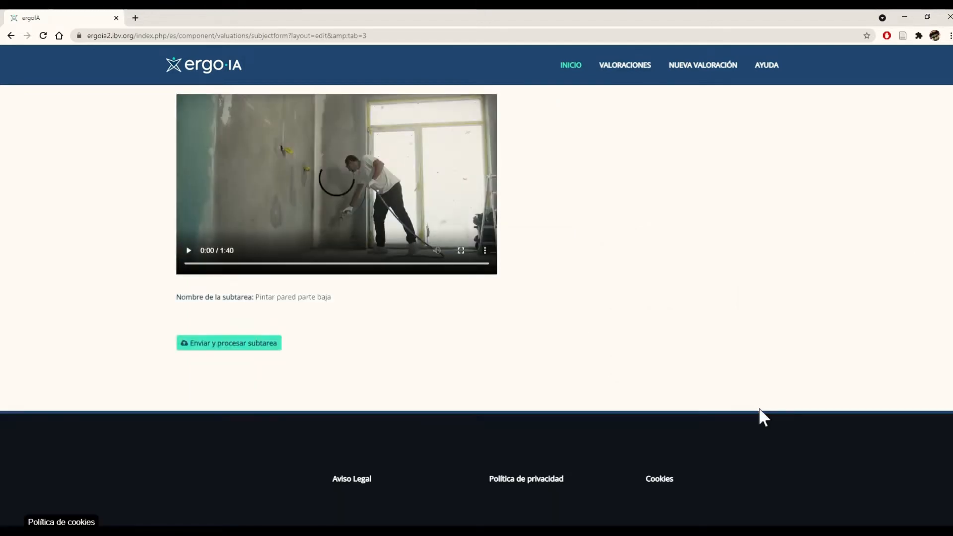
- Check the cut segment by scrubbing through its playback, and send the subtask for processing
scroll(660, 344, up, 2)
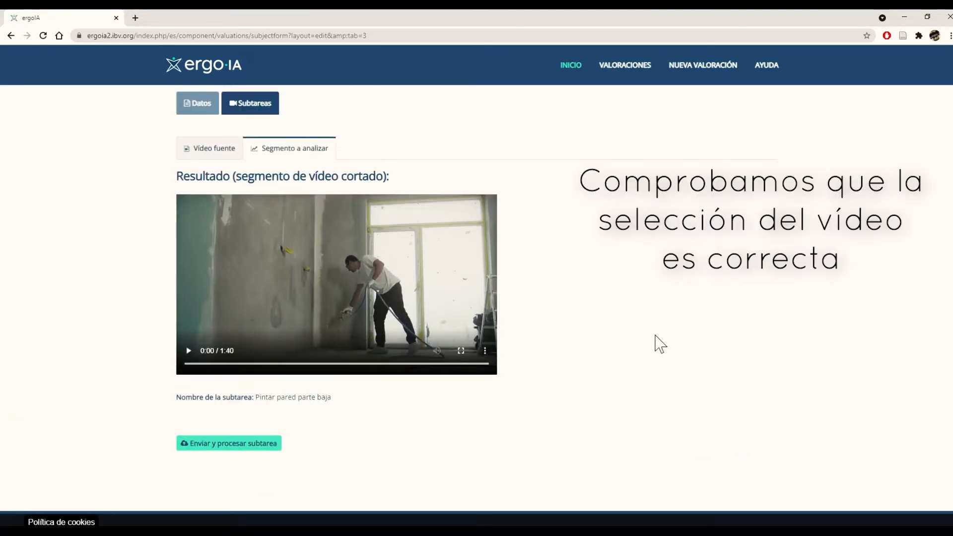
drag(190, 365, 426, 365)
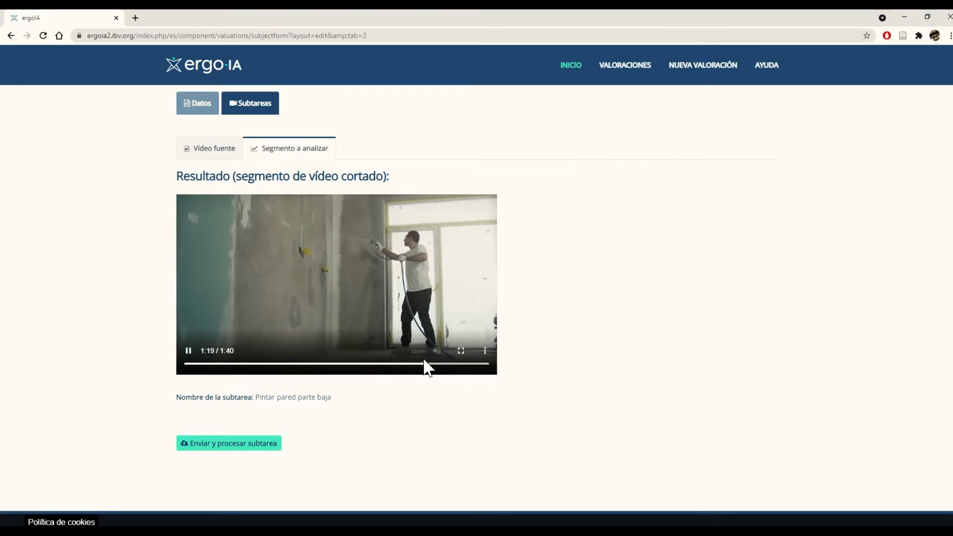
click(231, 446)
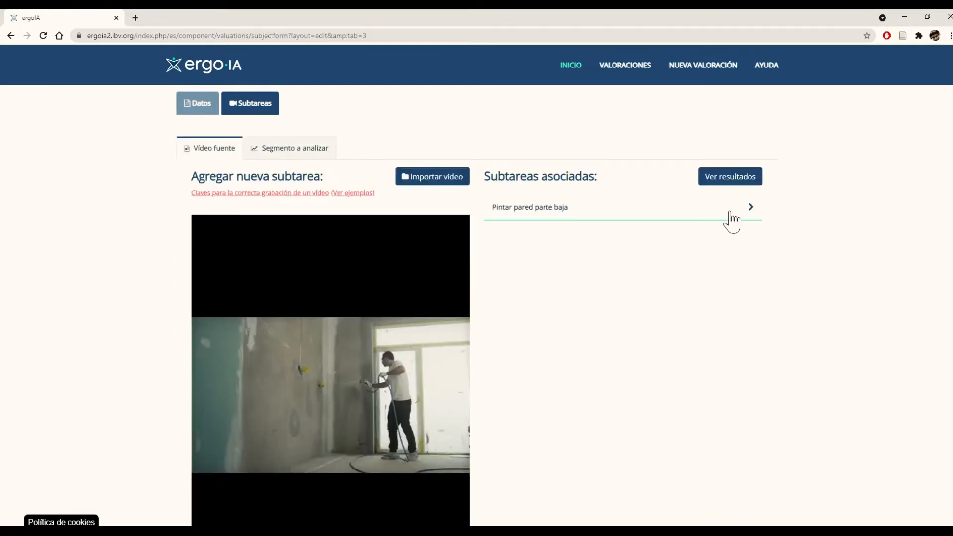
- Review the details of the processed subtask "Pintar pared parte baja", and collapse them
click(730, 217)
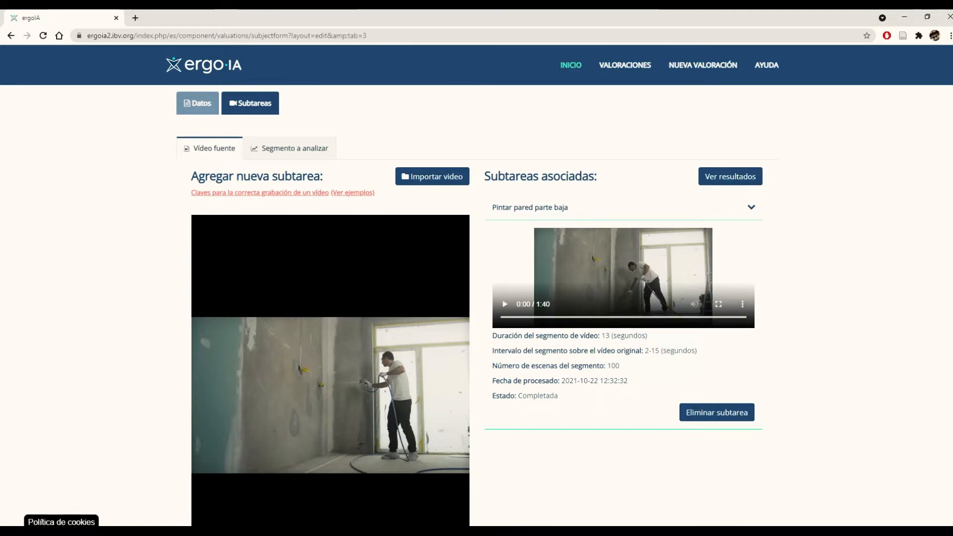
click(636, 209)
- Try a new segment on the same source video by moving its start to 0:05
scroll(558, 304, down, 1)
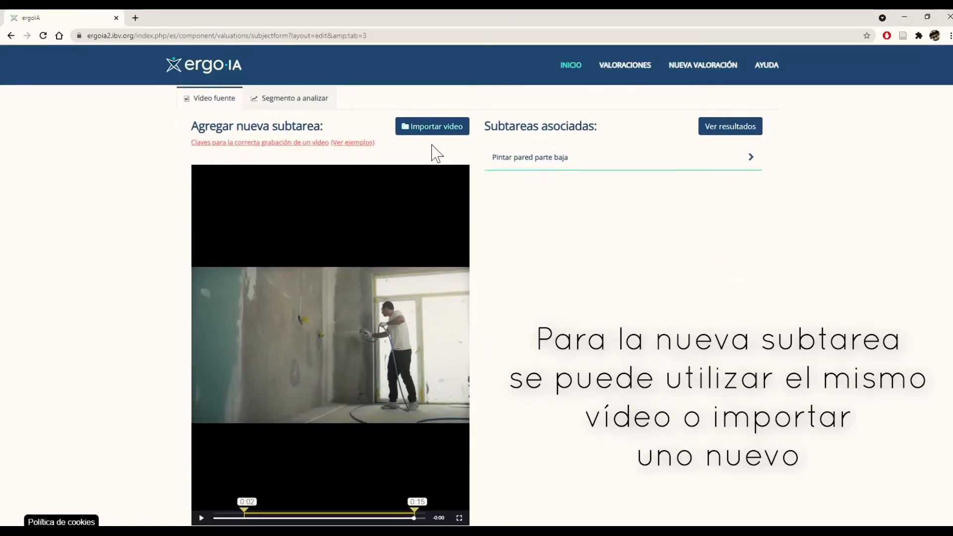
scroll(252, 415, down, 1)
mouse_move(244, 456)
mouse_down()
mouse_move(315, 461)
mouse_move(280, 456)
mouse_up()
- Import the video of the worker seen from behind at the wall as the source for a new subtask
scroll(432, 144, up, 1)
click(430, 127)
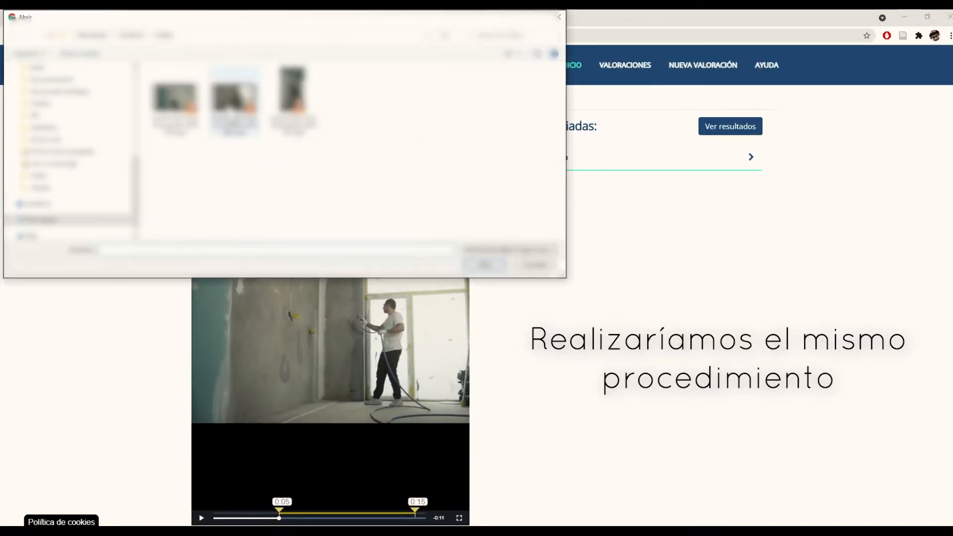
click(484, 266)
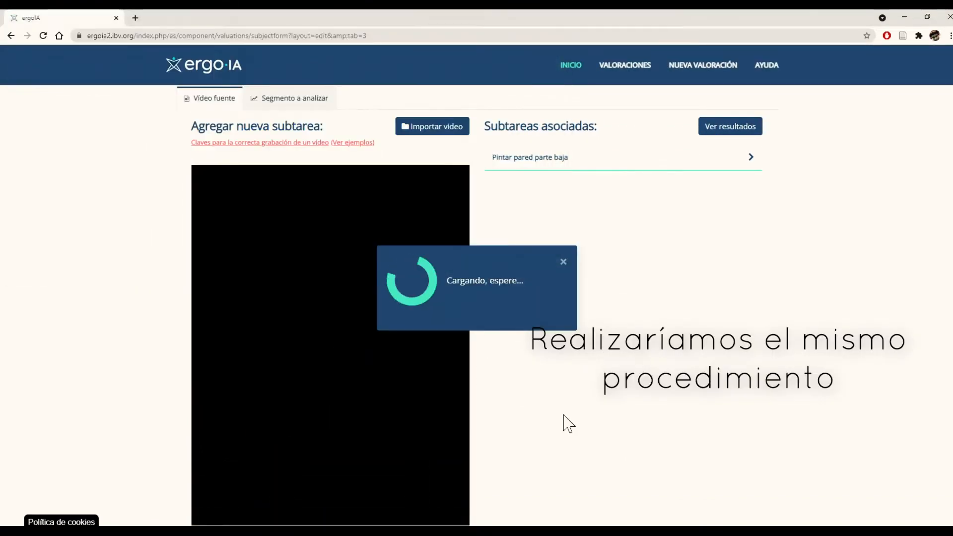
scroll(564, 401, down, 2)
- Name the new subtask "Pintar pared con escalera"
click(242, 465)
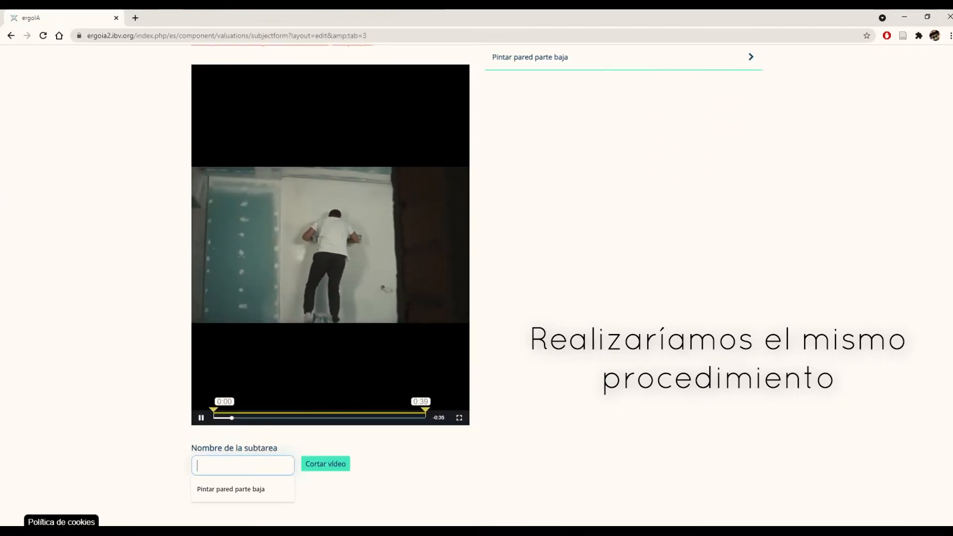
text(Pintar)
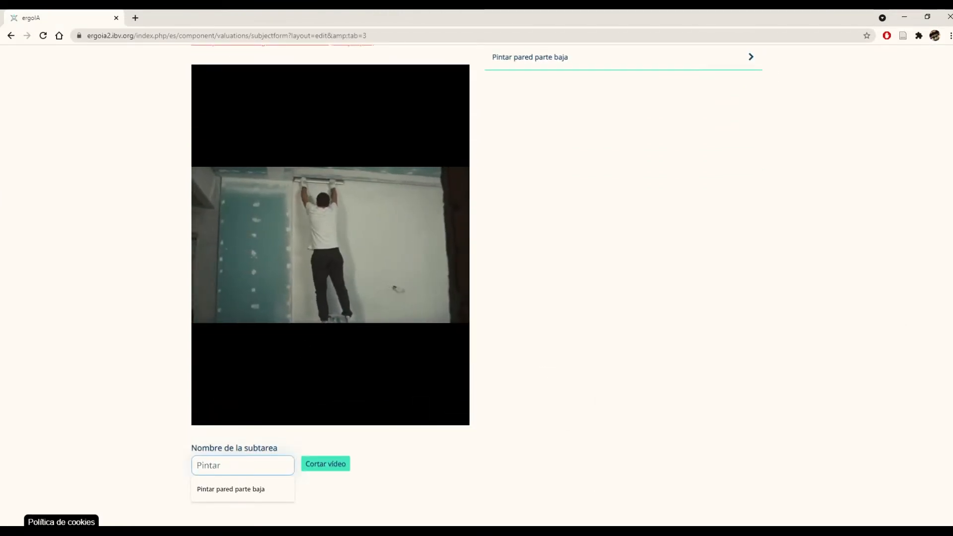
text( pared )
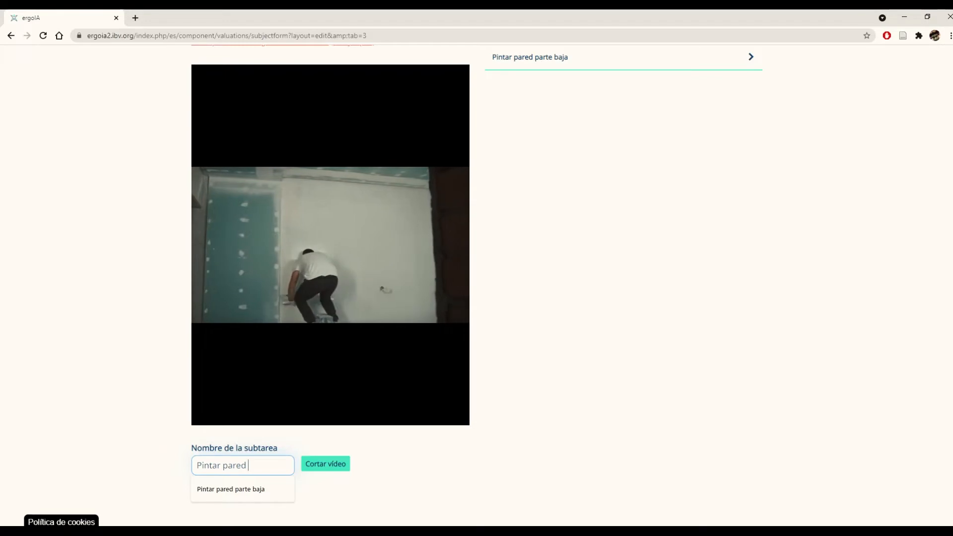
text(con escalera)
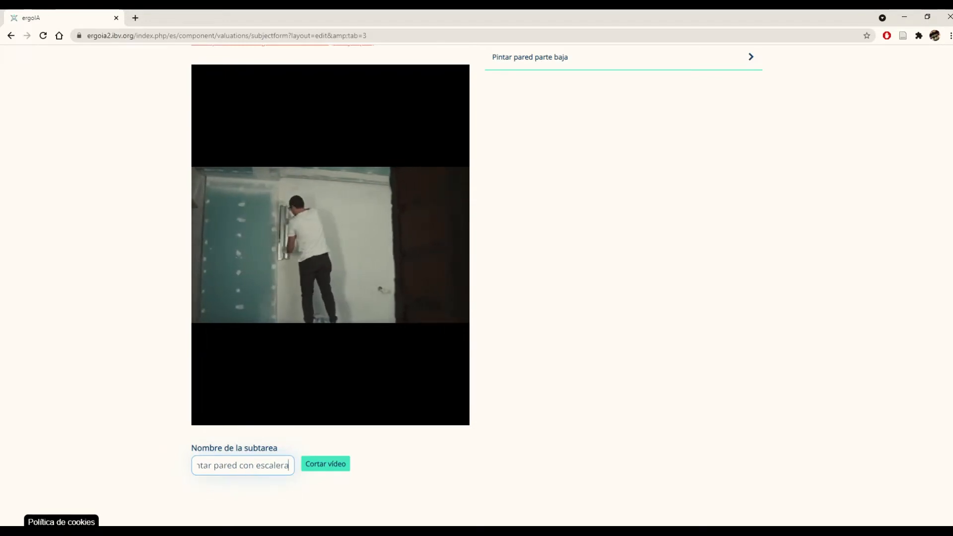
- Set the segment on the source video to run from 0:00 to 0:21
click(314, 465)
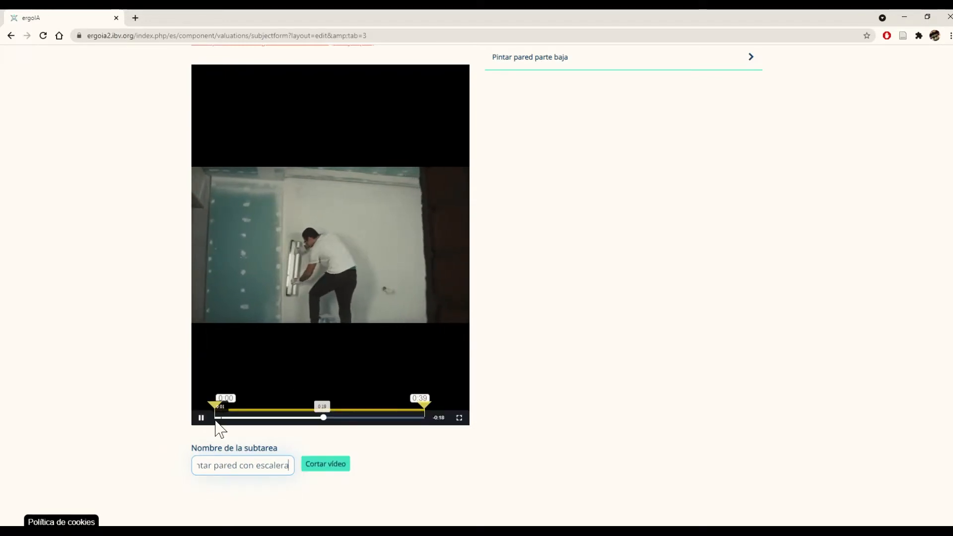
click(213, 407)
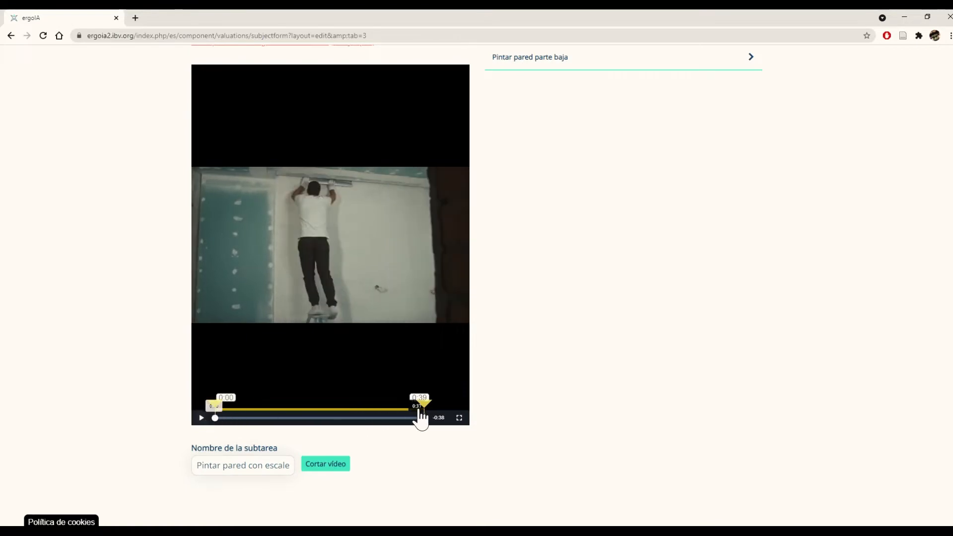
mouse_move(420, 409)
mouse_down()
mouse_move(241, 409)
mouse_move(350, 413)
mouse_move(320, 416)
mouse_up()
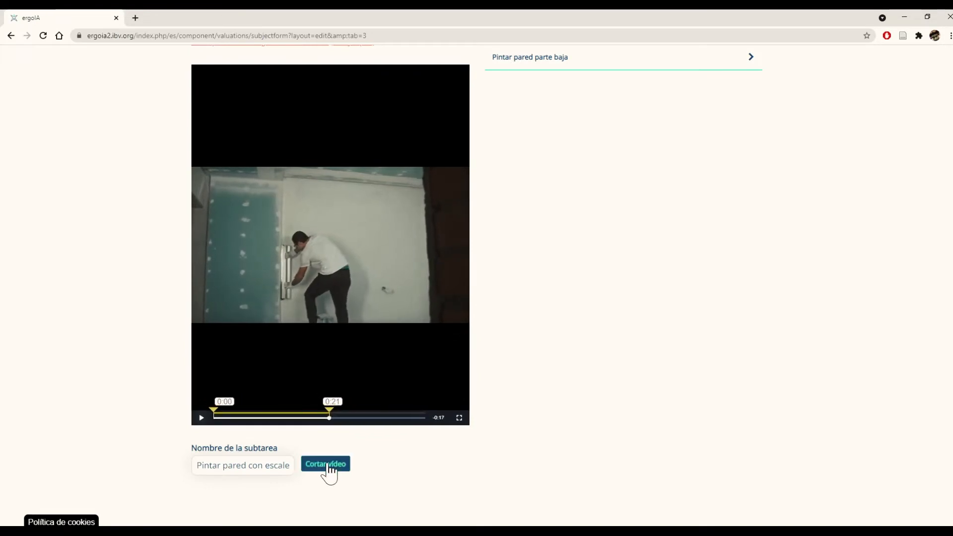
- Cut the video with 100 scenes to analyze, and send the subtask for processing after checking the clip
click(334, 465)
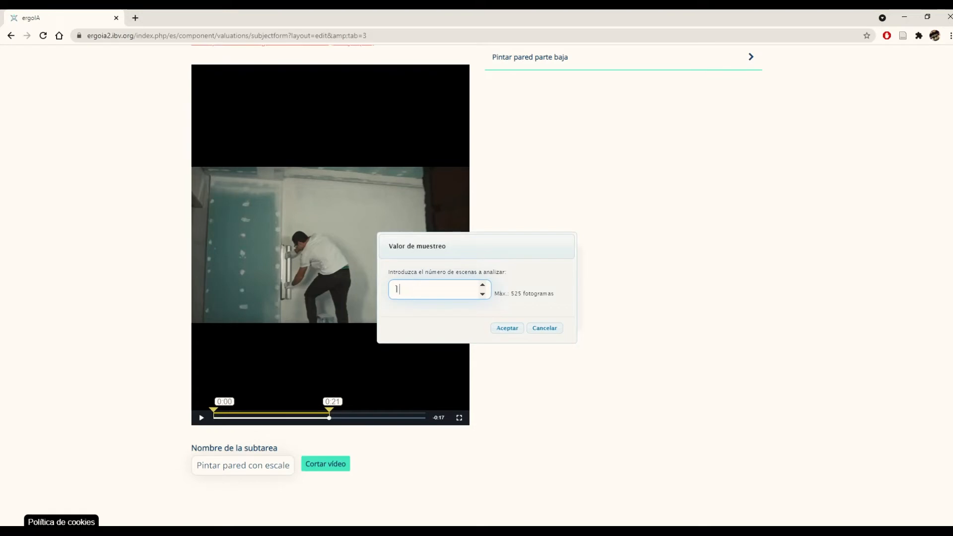
click(510, 328)
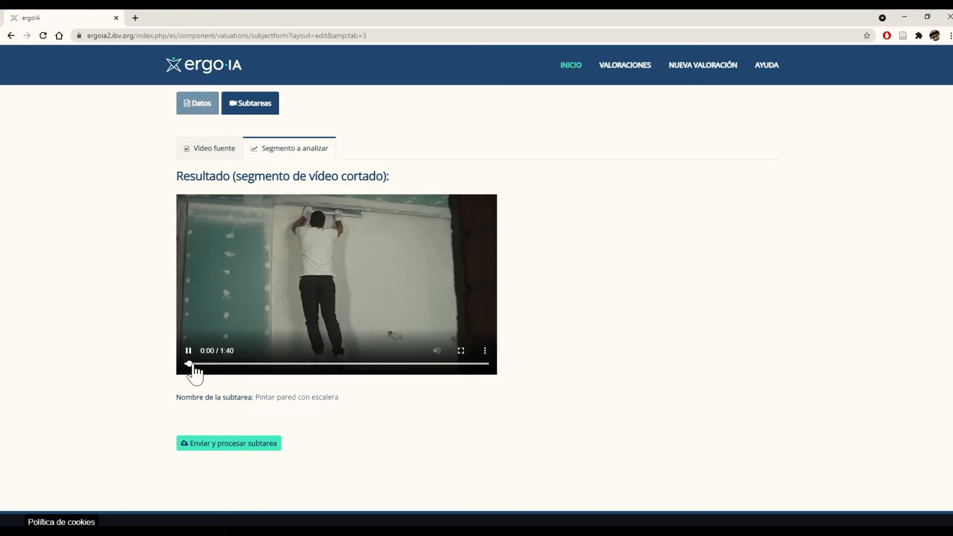
drag(193, 367, 487, 365)
click(233, 446)
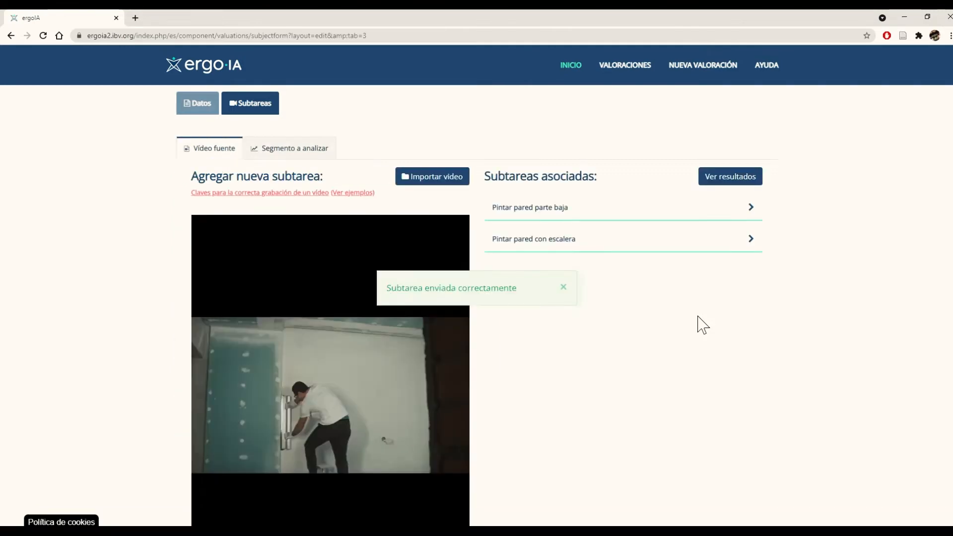
- Review the details of the subtasks "Pintar pared con escalera" and "Pintar pared parte baja", and collapse them
scroll(697, 324, down, 1)
click(578, 191)
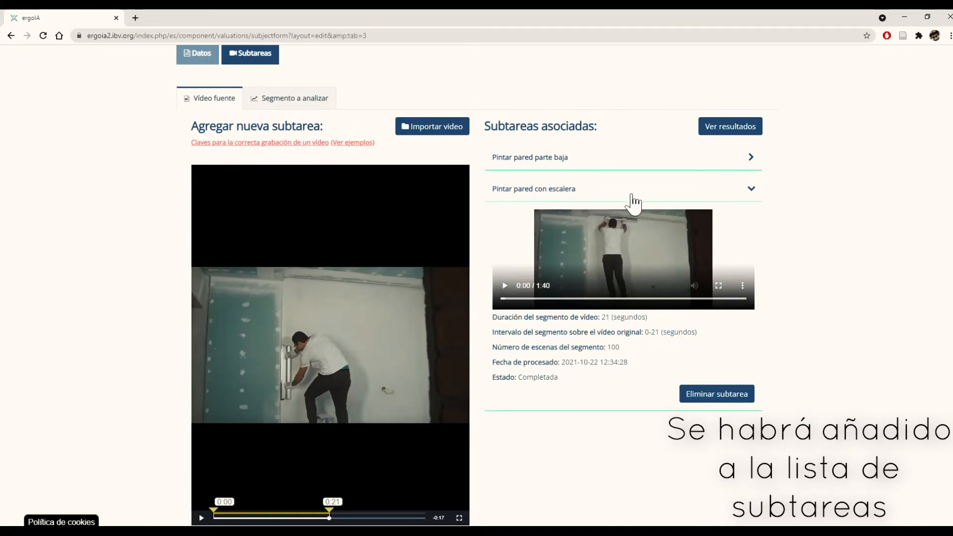
click(632, 195)
click(626, 160)
click(627, 160)
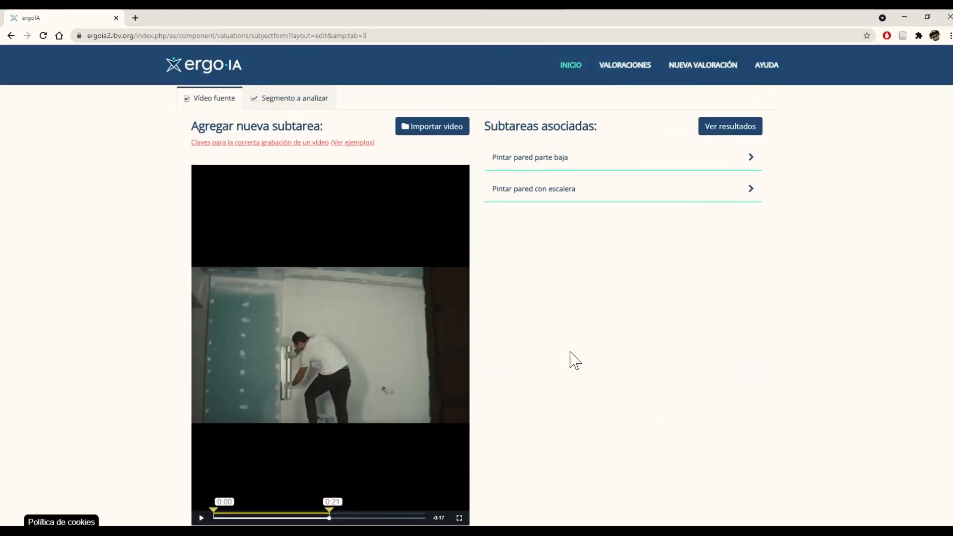
- Open the assessment results at the posture analysis of the subtask "Pintar pared parte baja"
click(736, 130)
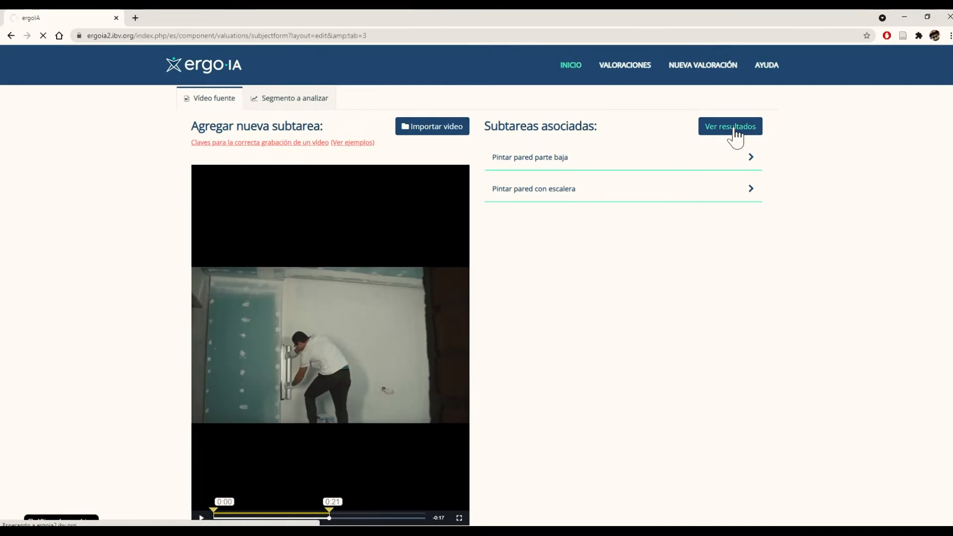
scroll(829, 238, down, 3)
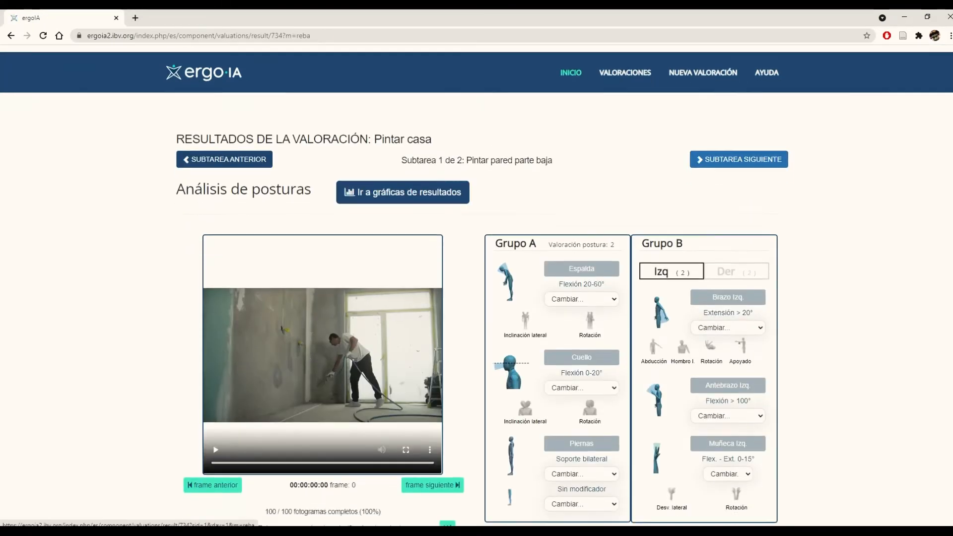
scroll(268, 179, down, 2)
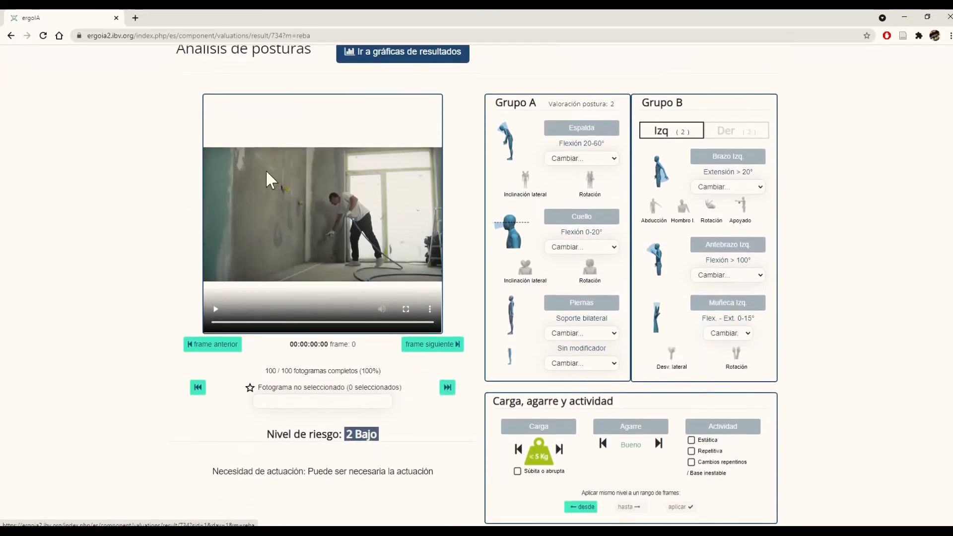
- Move the video to frame 3 and step through it frame by frame up to frame 11, checking stepping backward too
mouse_move(220, 324)
mouse_down()
mouse_move(361, 323)
mouse_move(228, 324)
mouse_up()
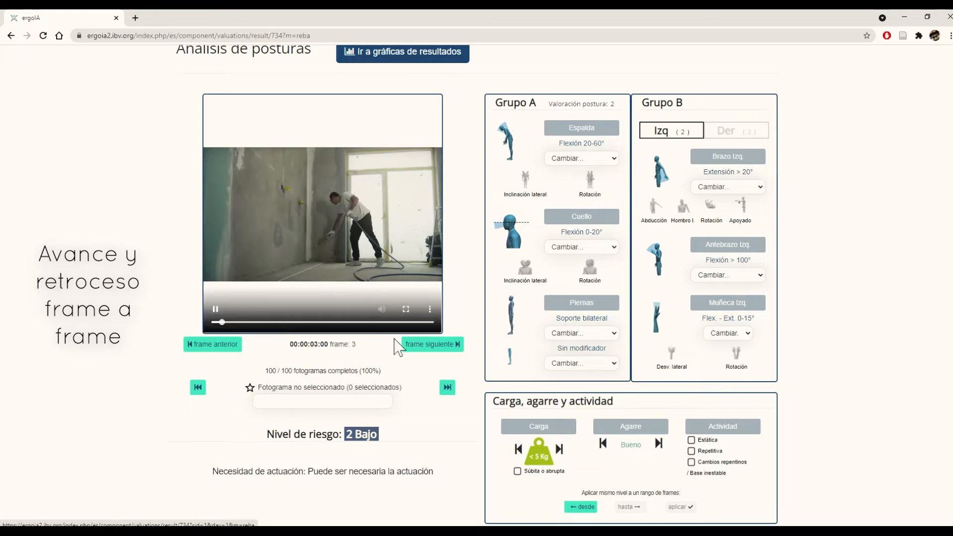
click(436, 349)
click(436, 349)
click(435, 349)
click(436, 350)
click(436, 350)
click(435, 350)
click(436, 350)
click(435, 350)
click(432, 347)
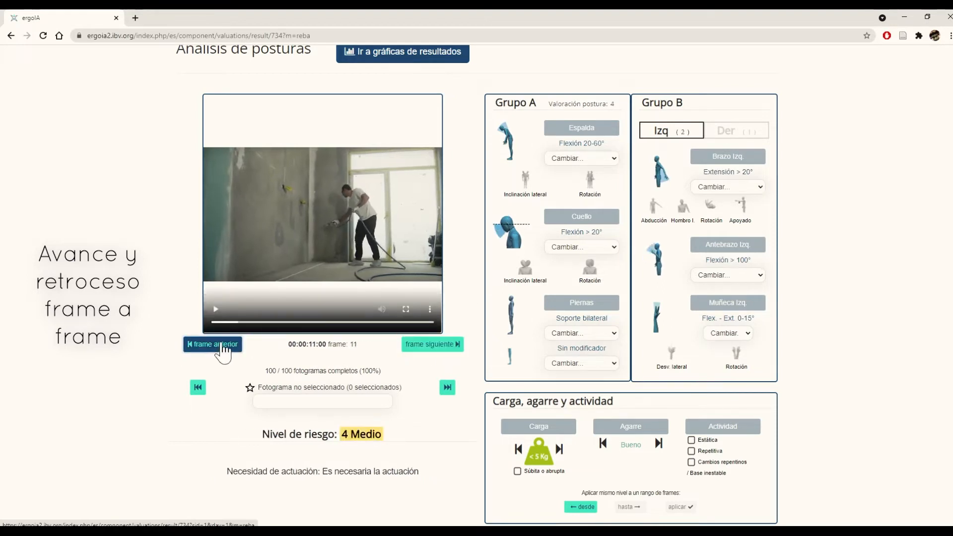
click(430, 352)
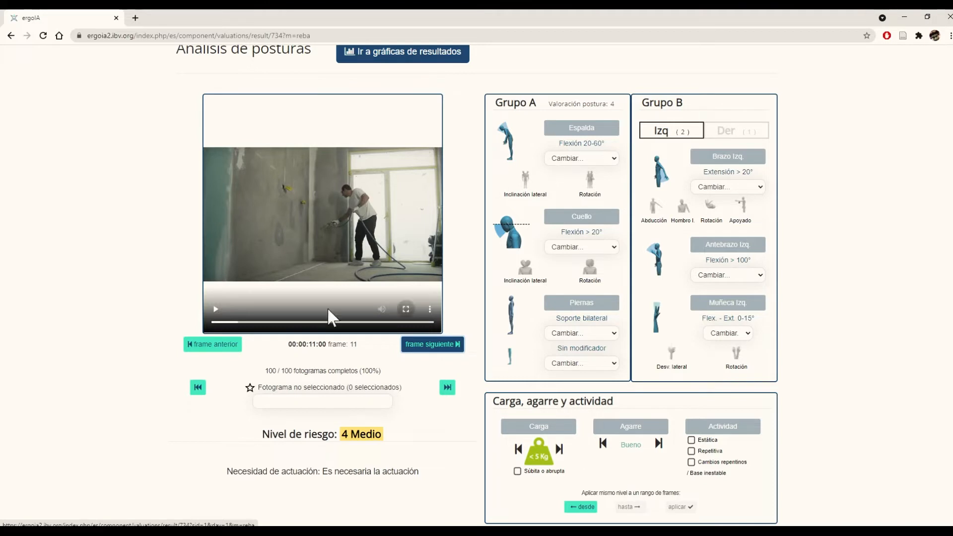
- Return to the early frames, compare the right and left Grupo B postures, and scrub forward through the detected postures
drag(237, 322, 216, 322)
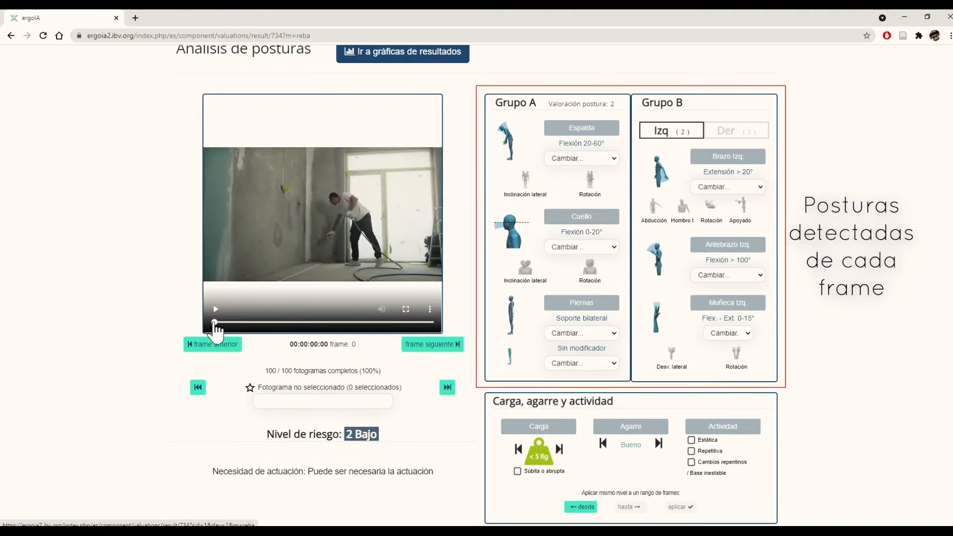
click(739, 133)
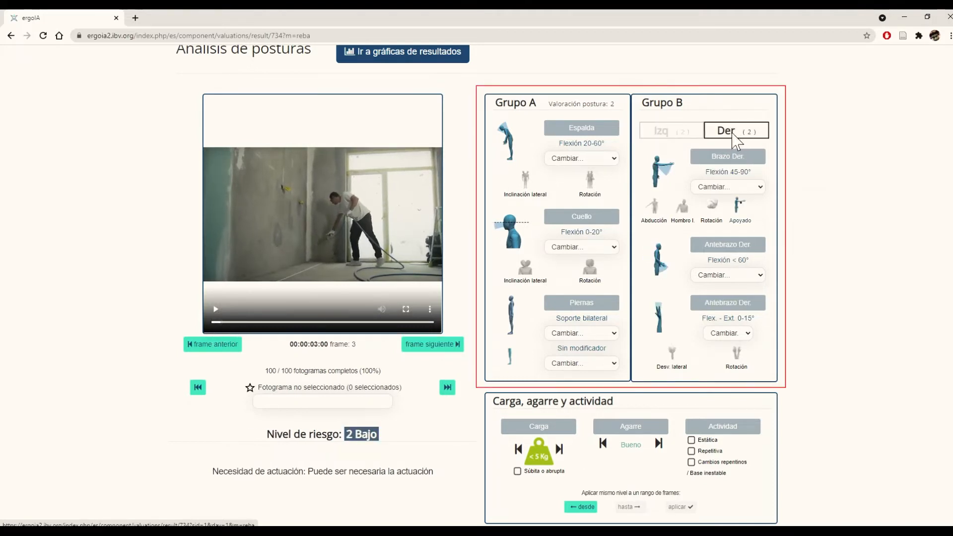
click(684, 132)
drag(224, 327, 239, 324)
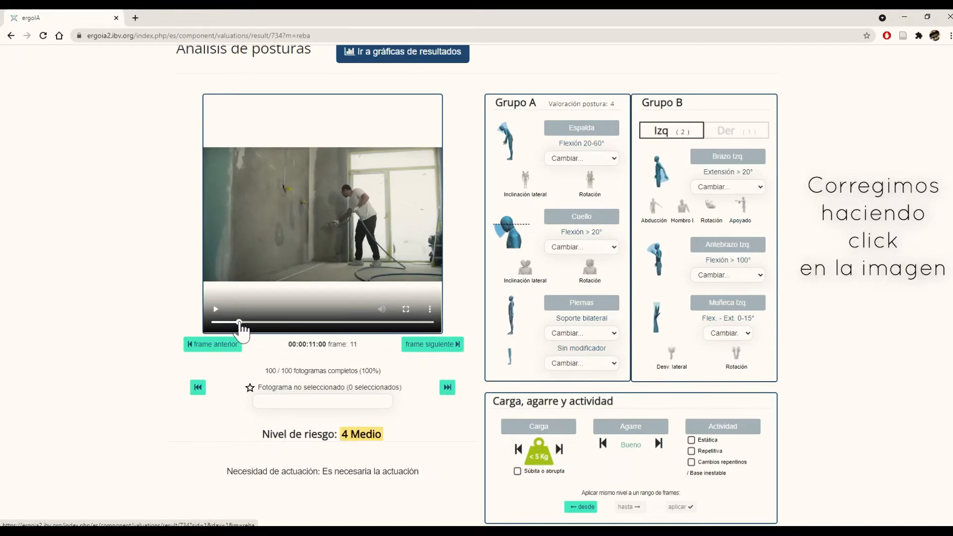
drag(240, 324, 317, 323)
- Inspect the REBA score chart and jump to the video frame of a point just past frame 40
scroll(362, 393, down, 7)
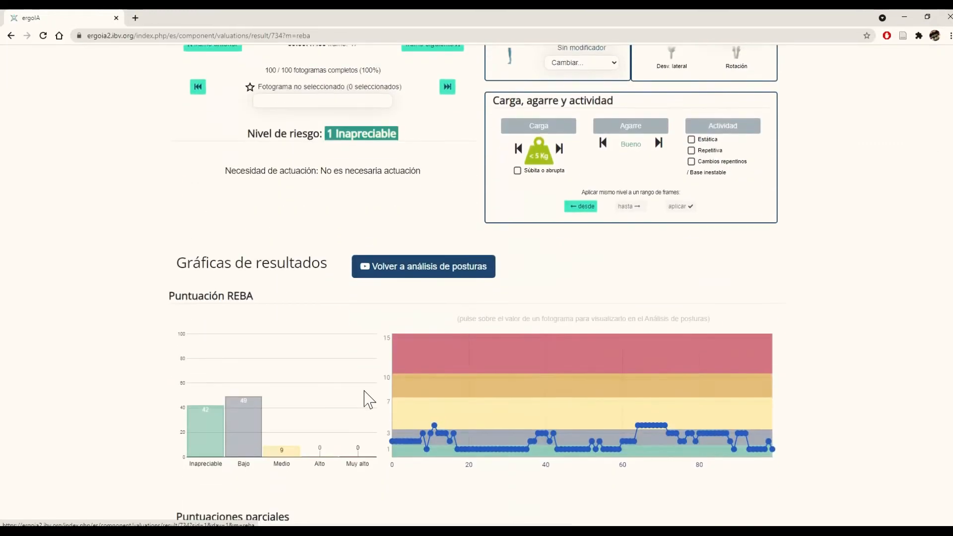
mouse_move(434, 372)
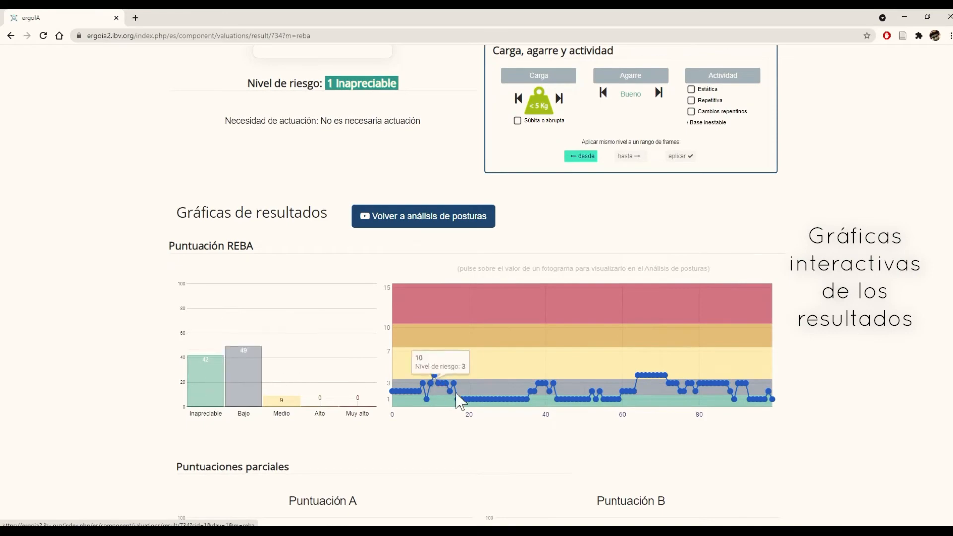
click(553, 382)
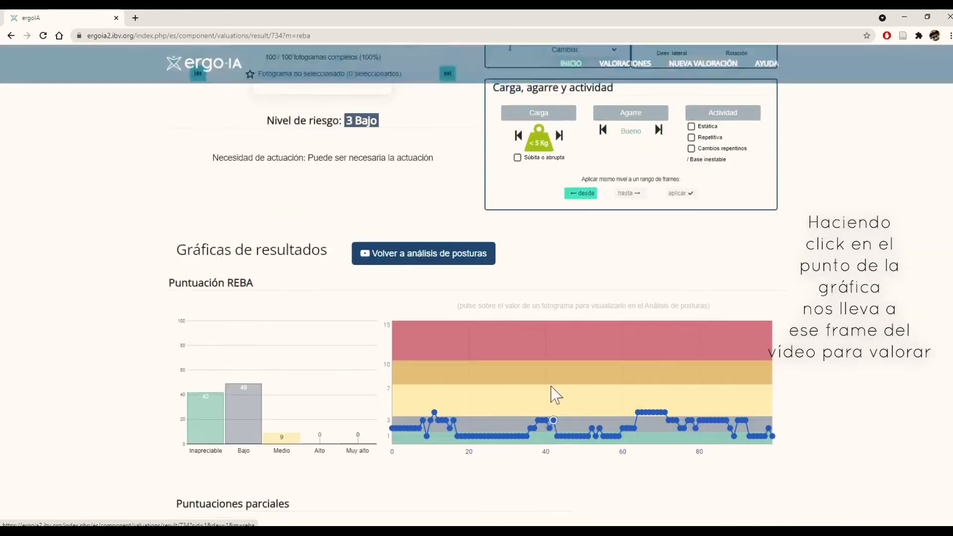
- Examine the partial score charts for each body part, and jump to frame 43 from the REBA score chart
scroll(342, 411, down, 15)
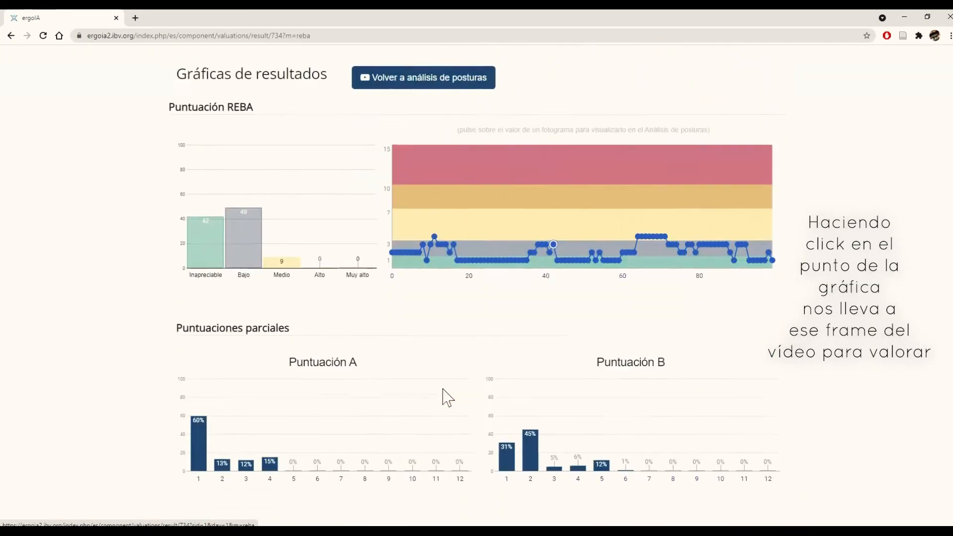
scroll(382, 410, down, 3)
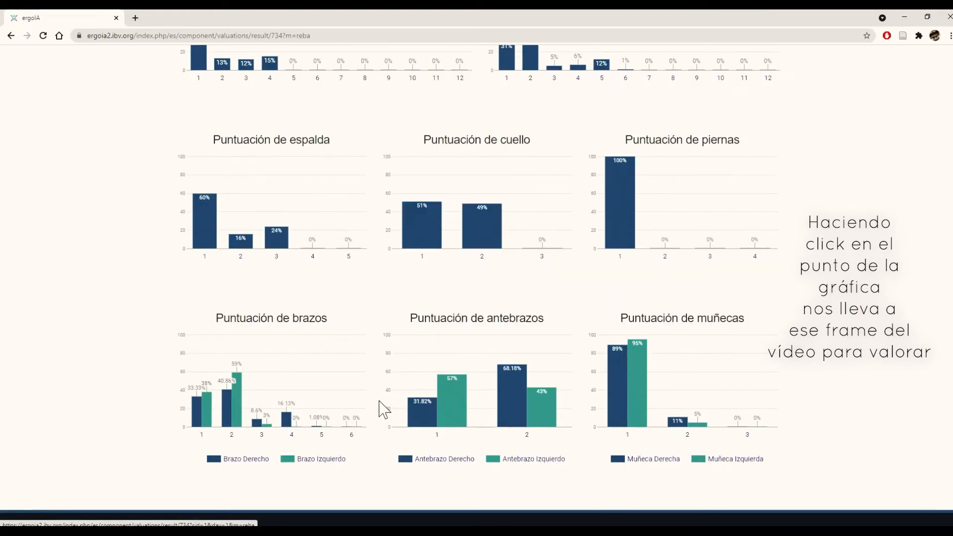
scroll(383, 404, down, 3)
scroll(382, 402, up, 13)
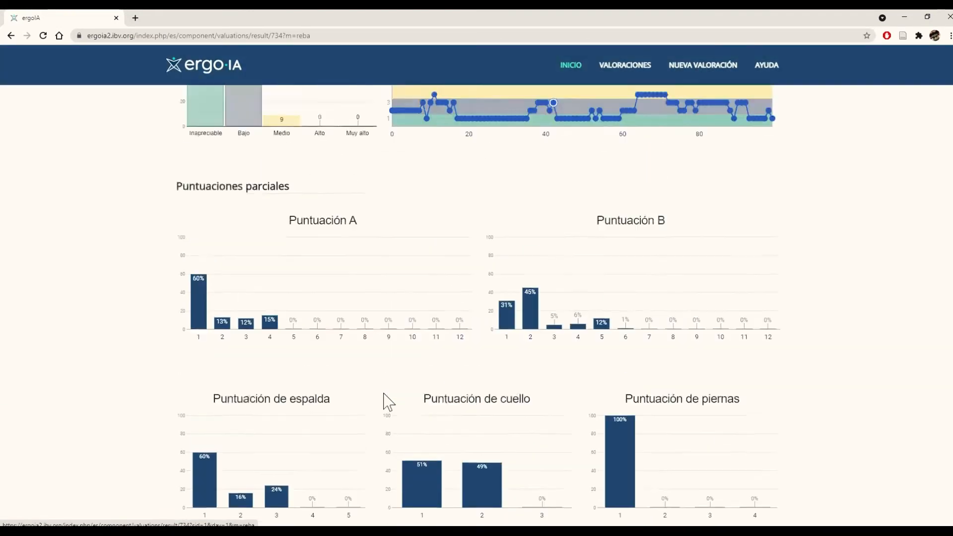
scroll(388, 401, up, 1)
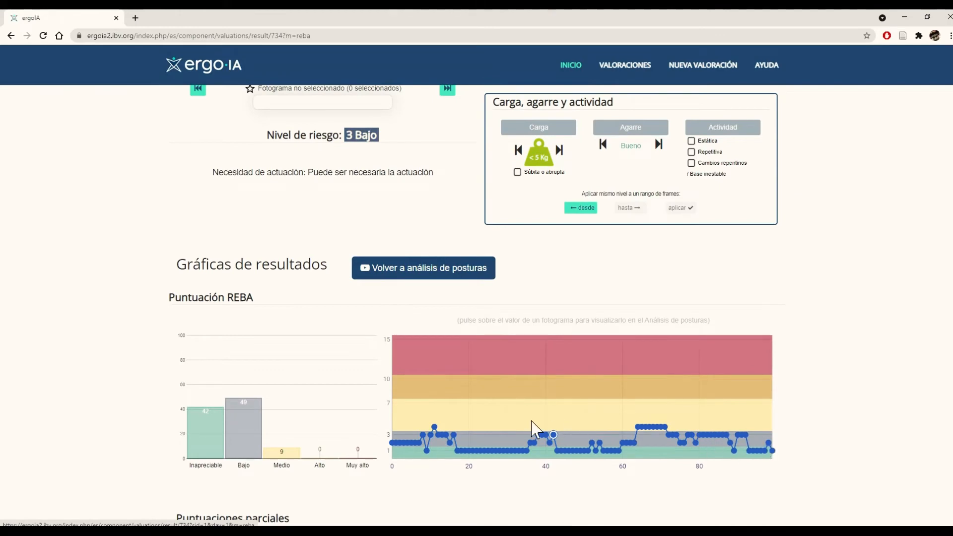
click(557, 458)
scroll(164, 415, down, 1)
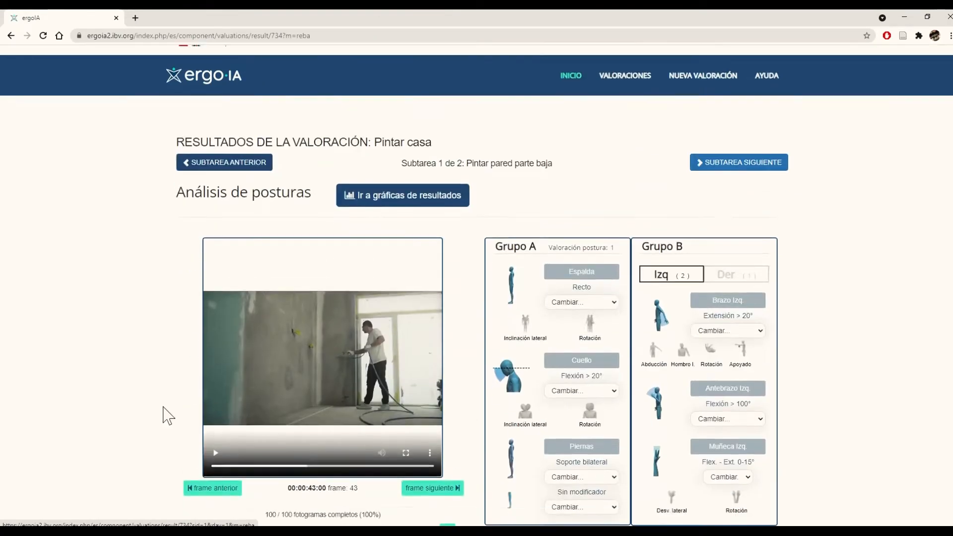
- In frame 99, set the right arm to Flex. - Ext. 20° with Hombro l. and the right forearm to Flexión < 60°, and check the risk level
drag(313, 435, 432, 441)
click(737, 249)
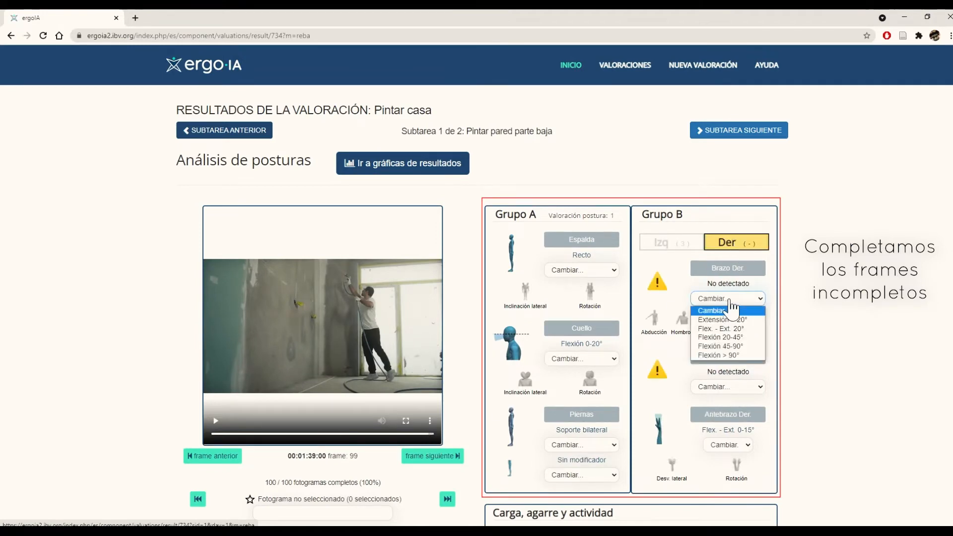
click(752, 328)
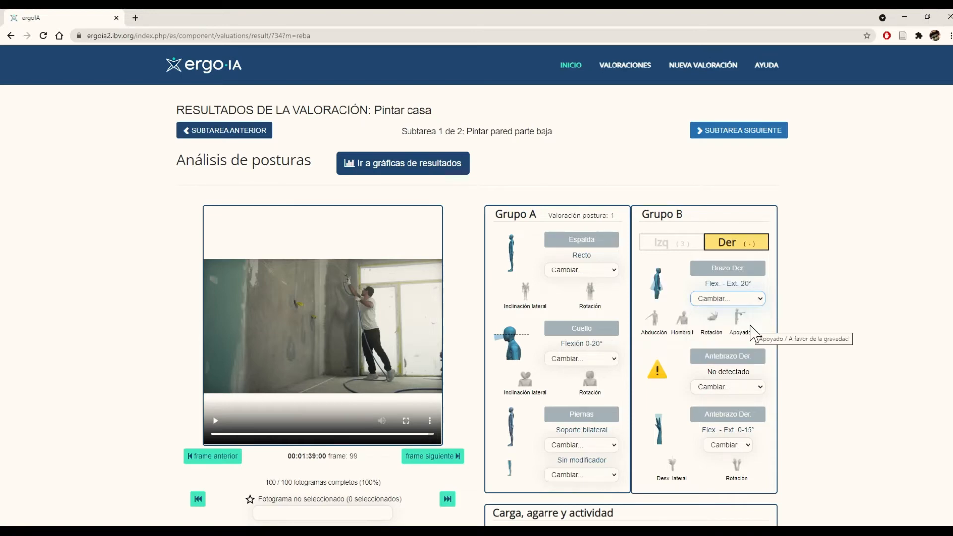
click(745, 387)
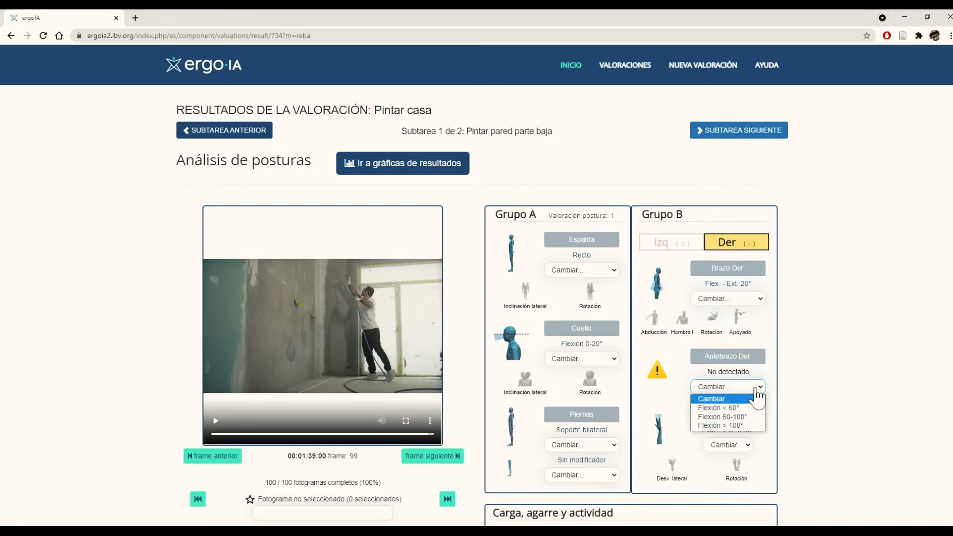
click(735, 406)
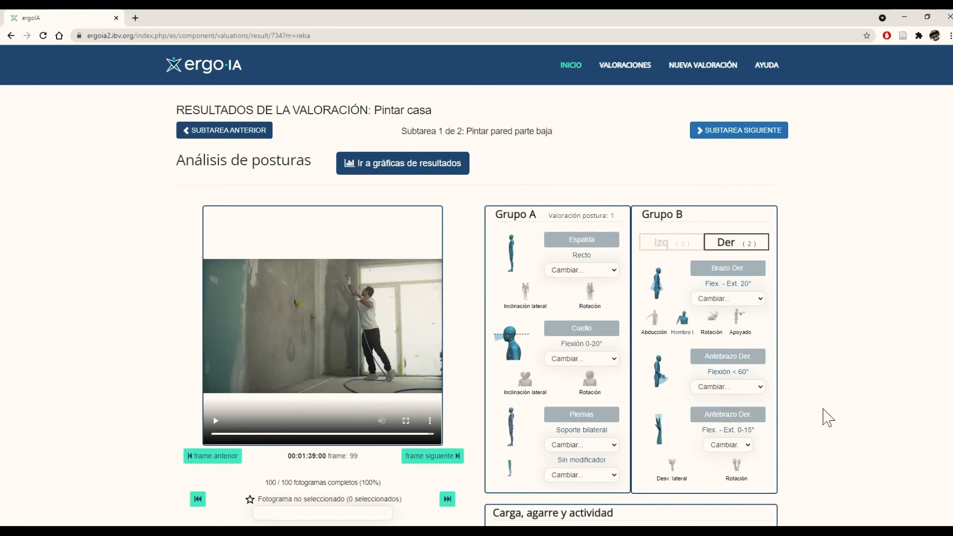
scroll(822, 412, down, 4)
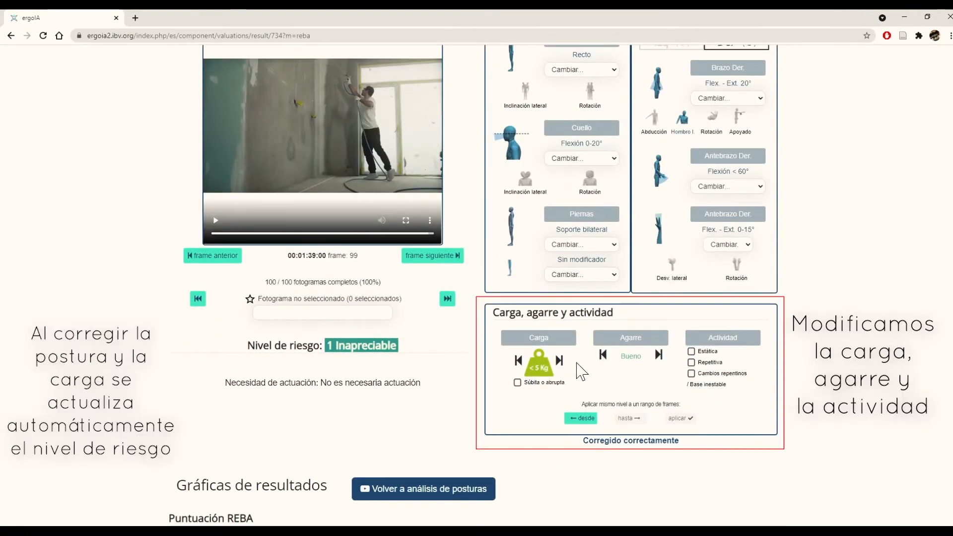
scroll(128, 392, up, 2)
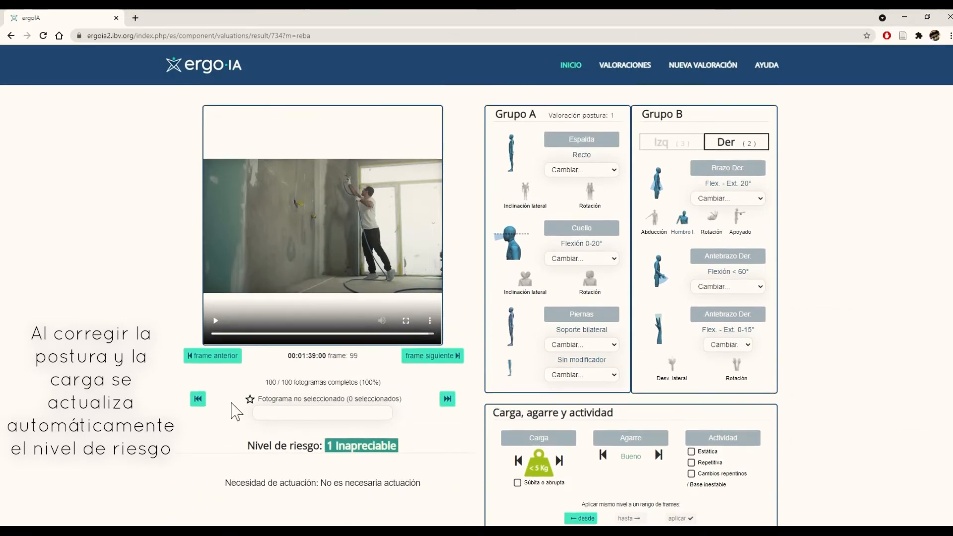
- Mark frame 5 as a representative posture described as "Agachado"
drag(429, 335, 225, 338)
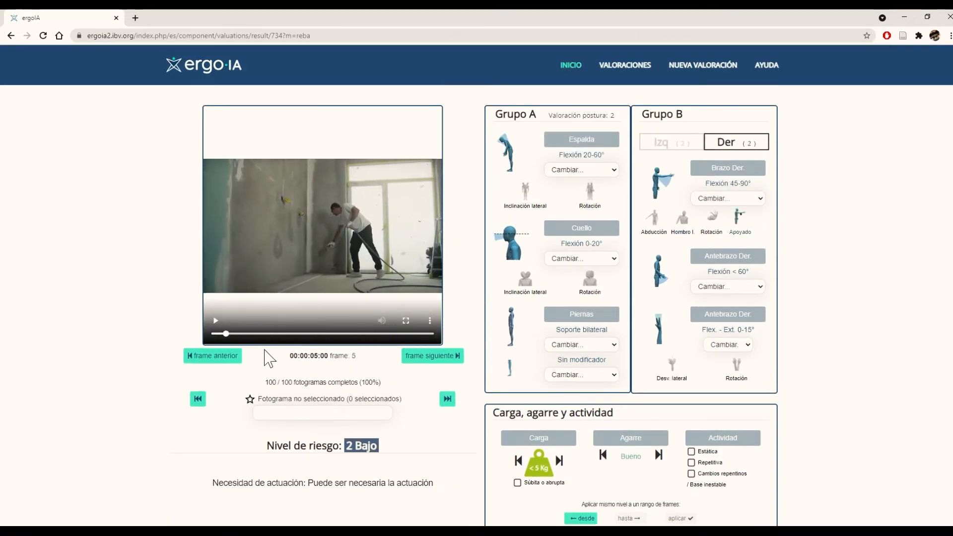
click(278, 413)
click(288, 431)
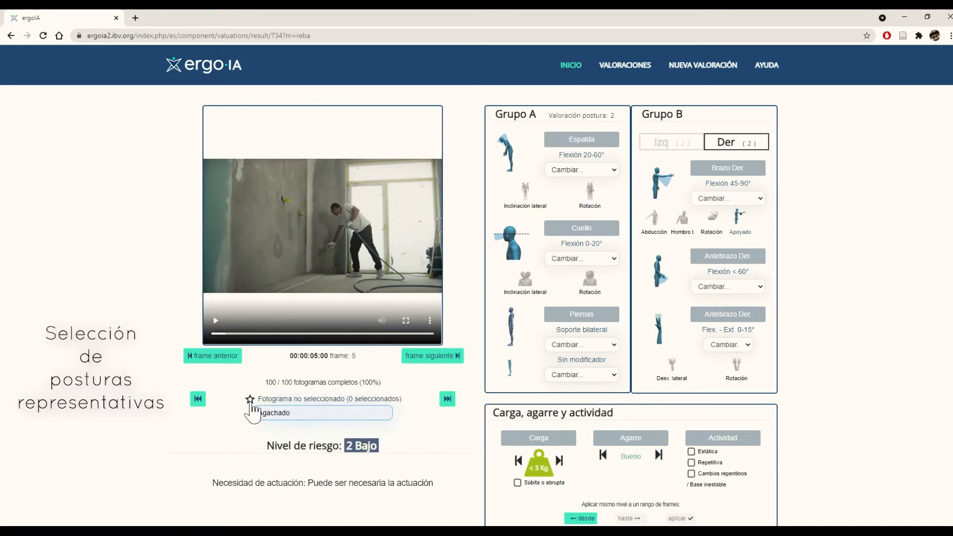
click(251, 400)
- Mark frame 23 of the lower-wall subtask as a representative posture described as "De pie"
drag(223, 334, 266, 335)
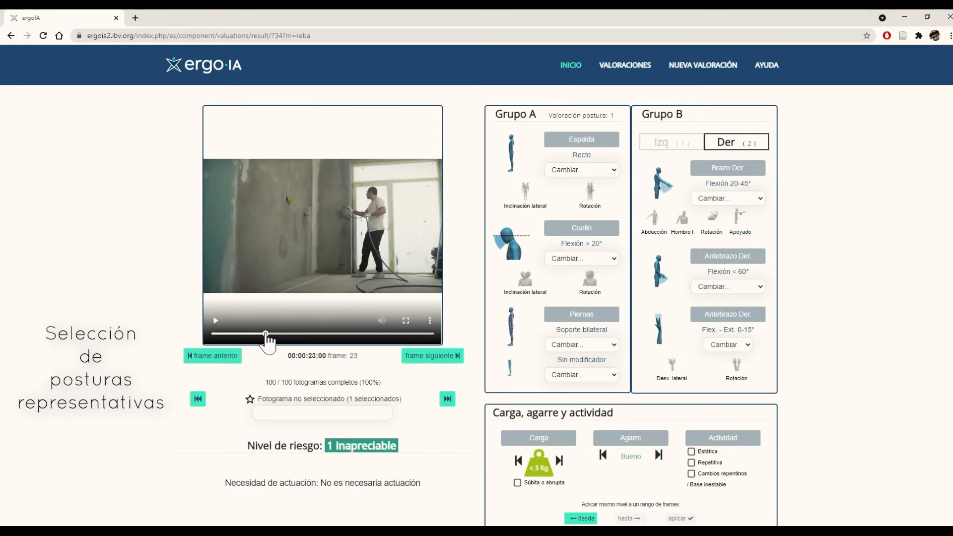
click(250, 400)
text(De pie)
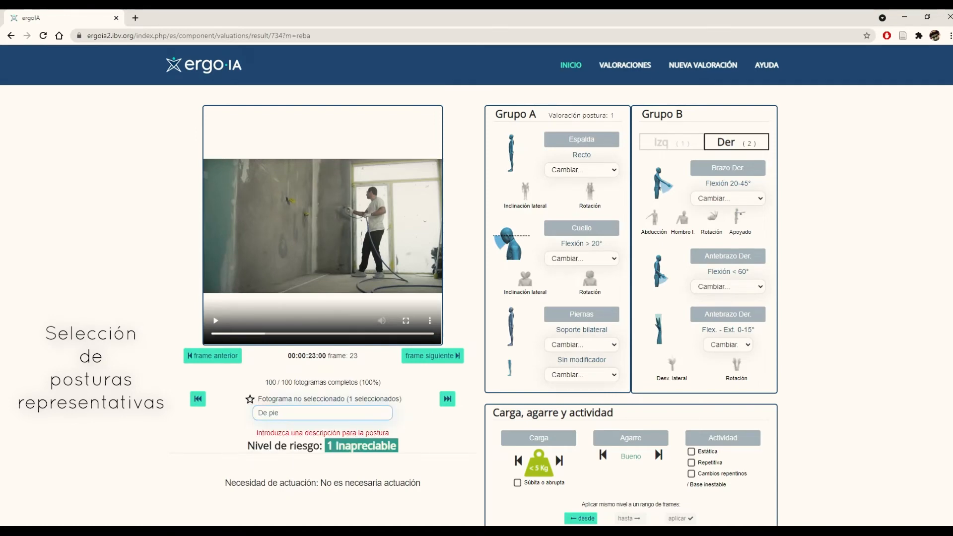
click(250, 400)
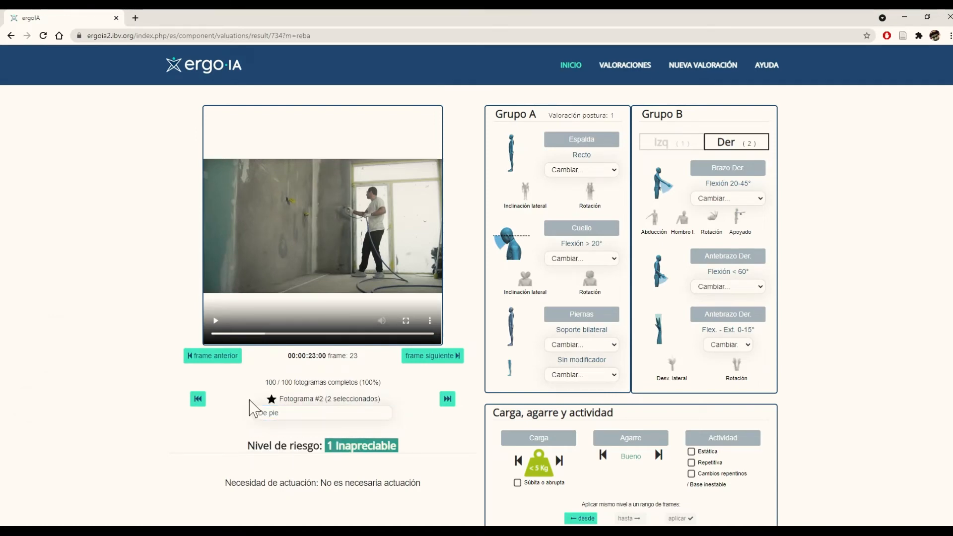
- Mark frame 86 as a representative posture described as "Estirado"
drag(265, 336, 404, 328)
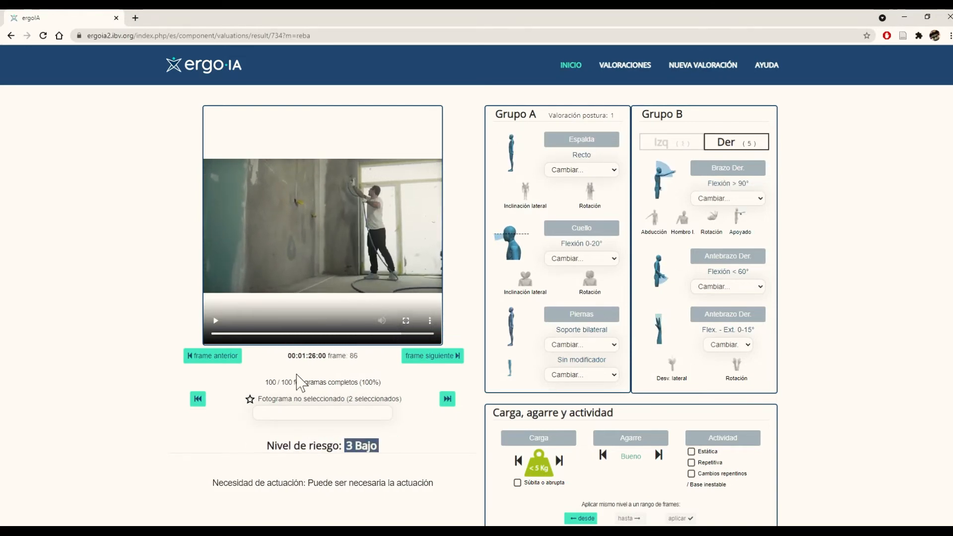
click(323, 413)
text(Estirado)
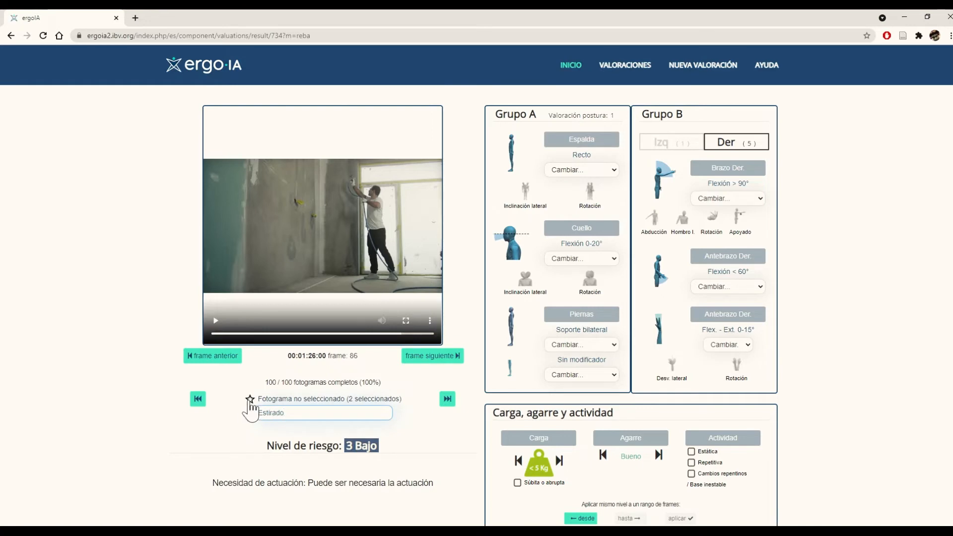
click(249, 399)
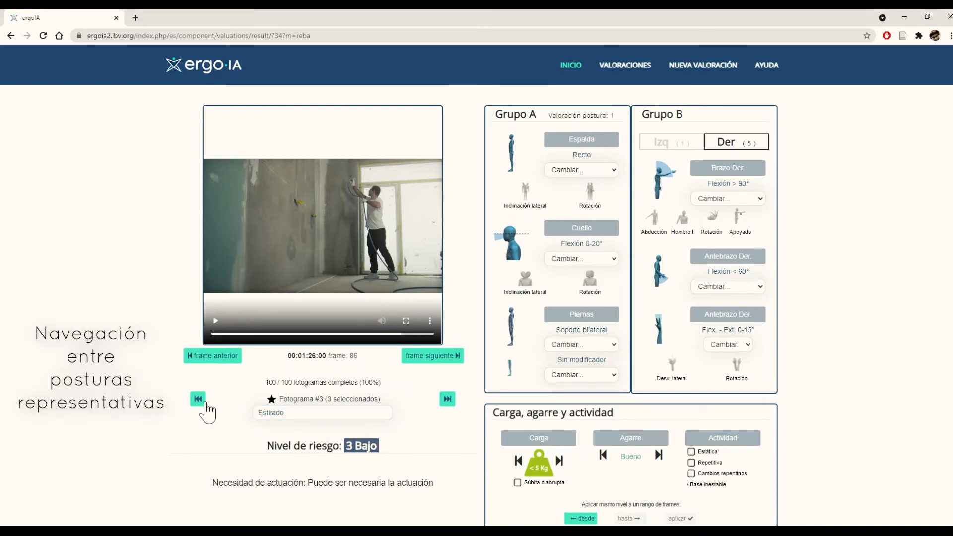
- Step back through the selected representative postures to the first one and forward again to "Estirado"
click(201, 404)
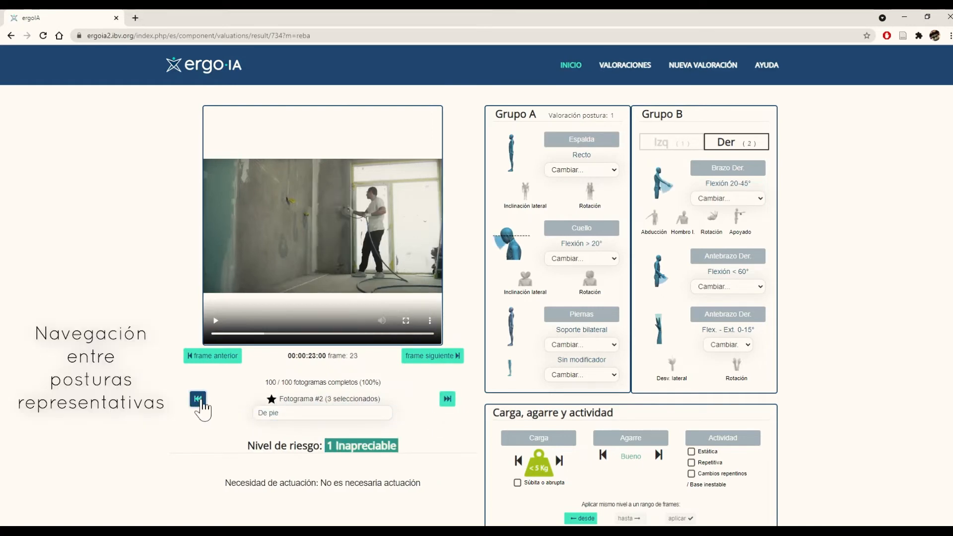
click(201, 405)
click(447, 399)
click(447, 398)
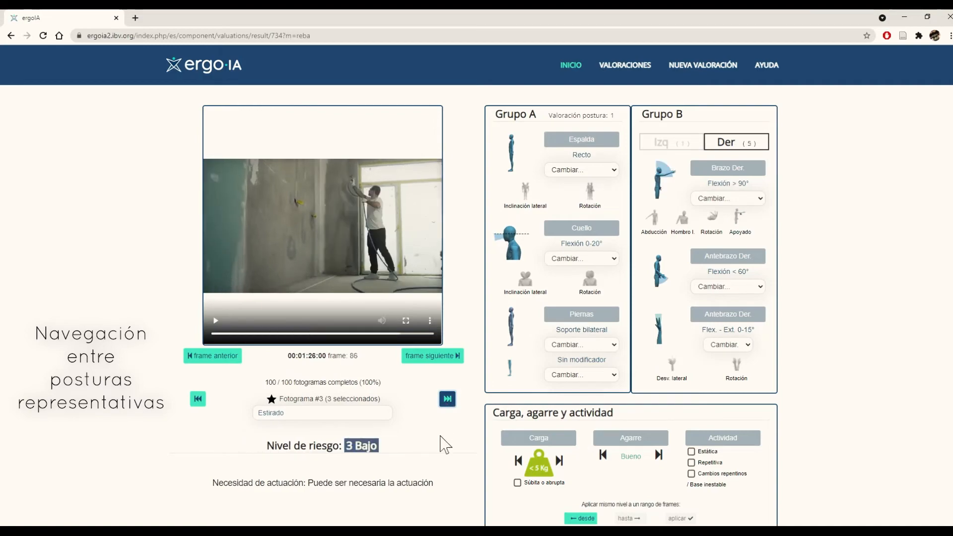
- Switch to the subtask "Pintar pared con escalera" and jump to frame 13 from its REBA score chart
scroll(351, 379, down, 9)
scroll(347, 379, up, 12)
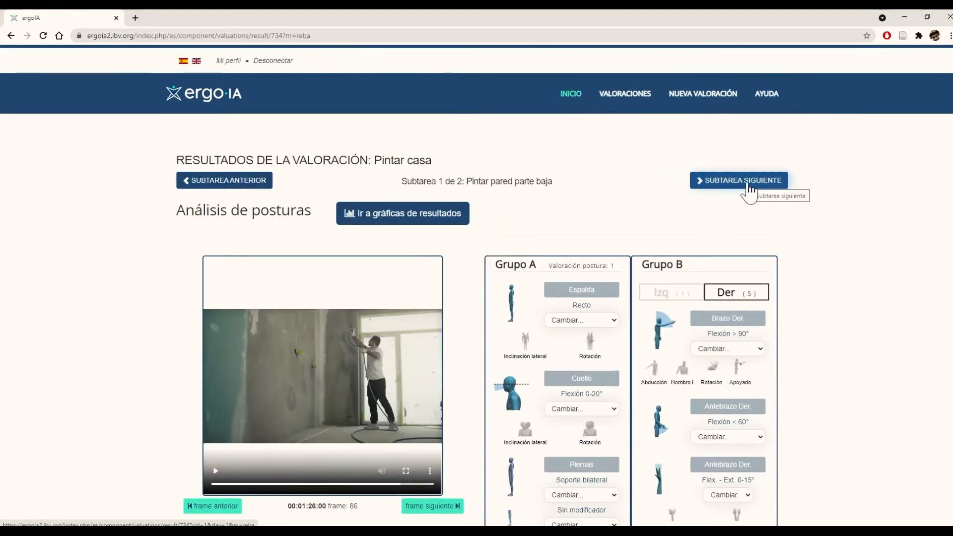
click(749, 188)
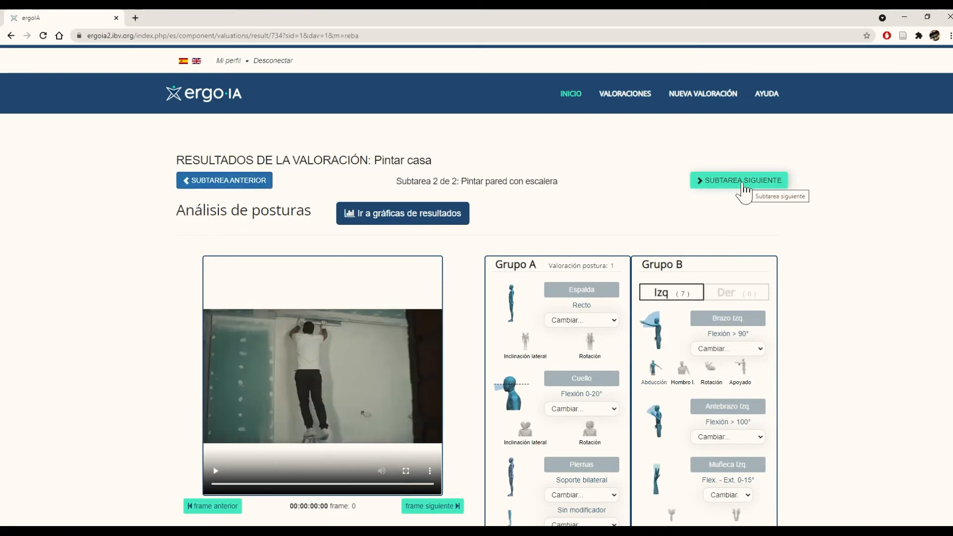
scroll(159, 348, down, 2)
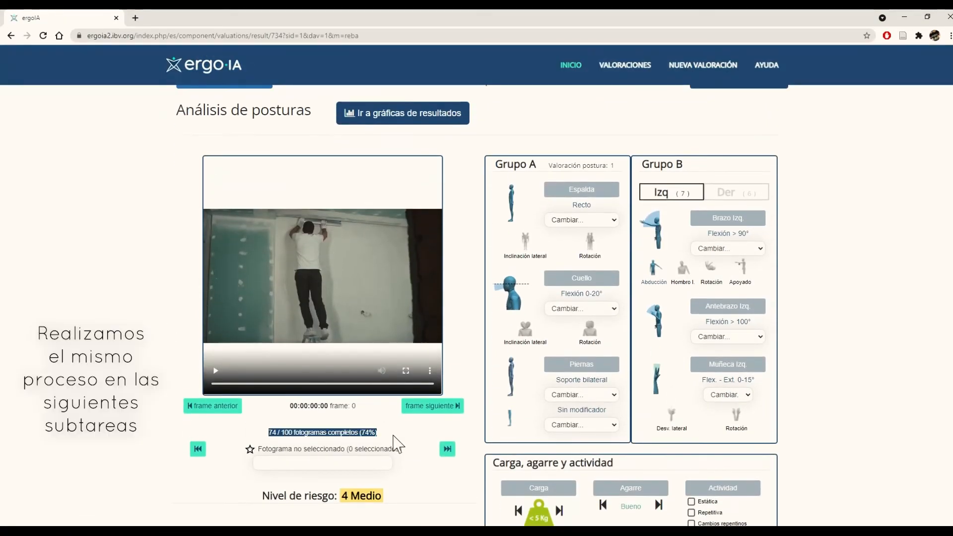
scroll(417, 412, down, 5)
click(448, 464)
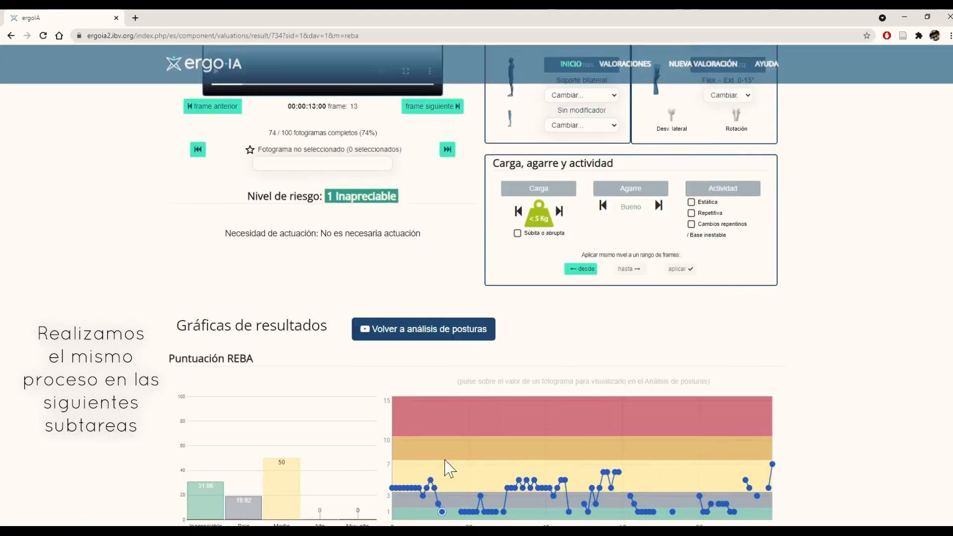
- In frame 14, set the undetected left and right forearms to Flexión 60-100°
click(430, 418)
click(754, 338)
click(749, 366)
click(745, 339)
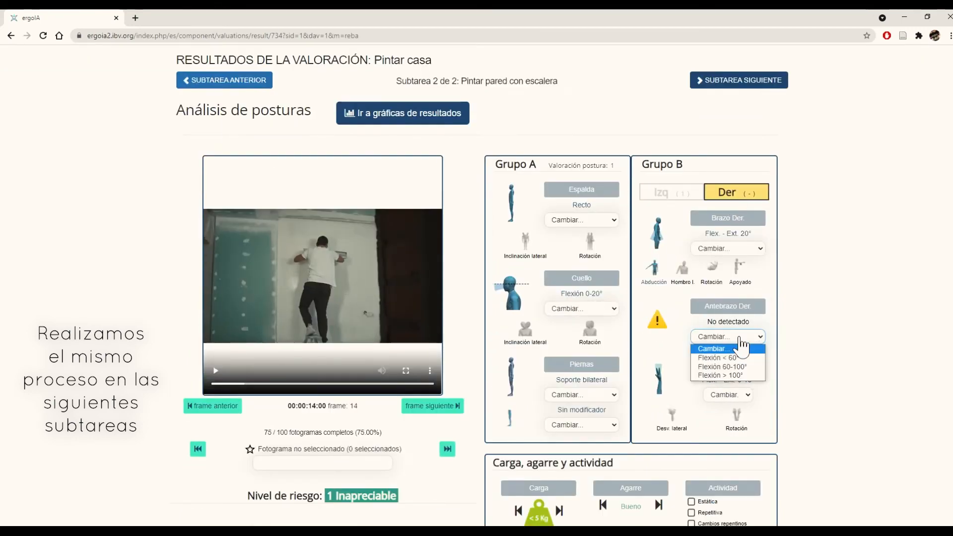
click(749, 366)
- Advance to frame 16 and set its undetected forearms to Flexión 60-100°
scroll(826, 373, down, 2)
click(432, 306)
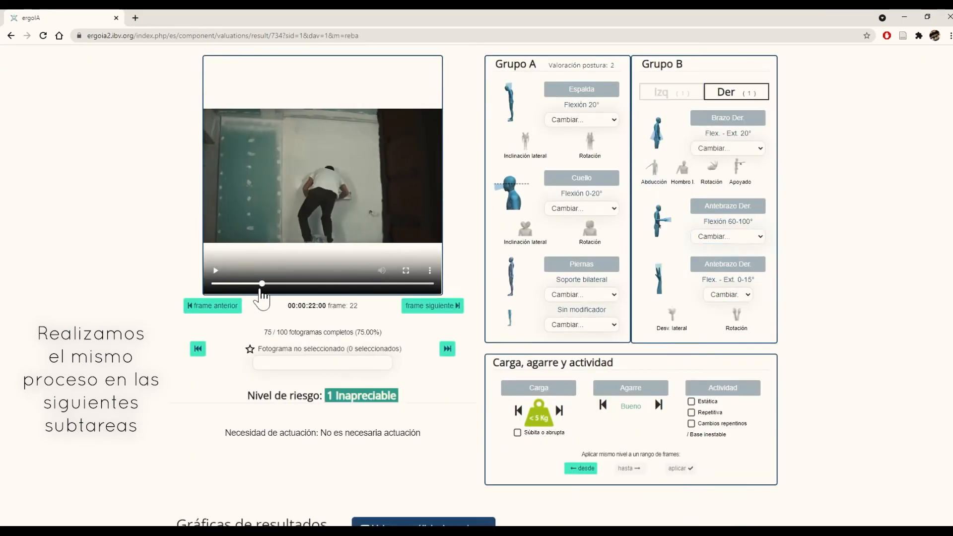
click(433, 306)
click(737, 237)
click(728, 263)
click(727, 236)
click(727, 263)
- In frame 1, set the legs to Soporte unilateral and mark it as a representative posture with a "Parte alta" ladder description
drag(242, 284, 287, 284)
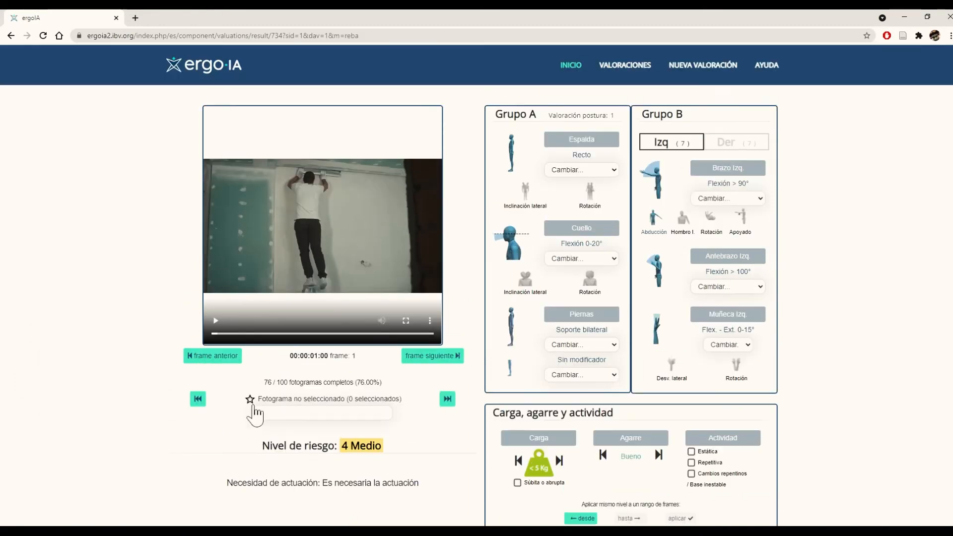
click(581, 345)
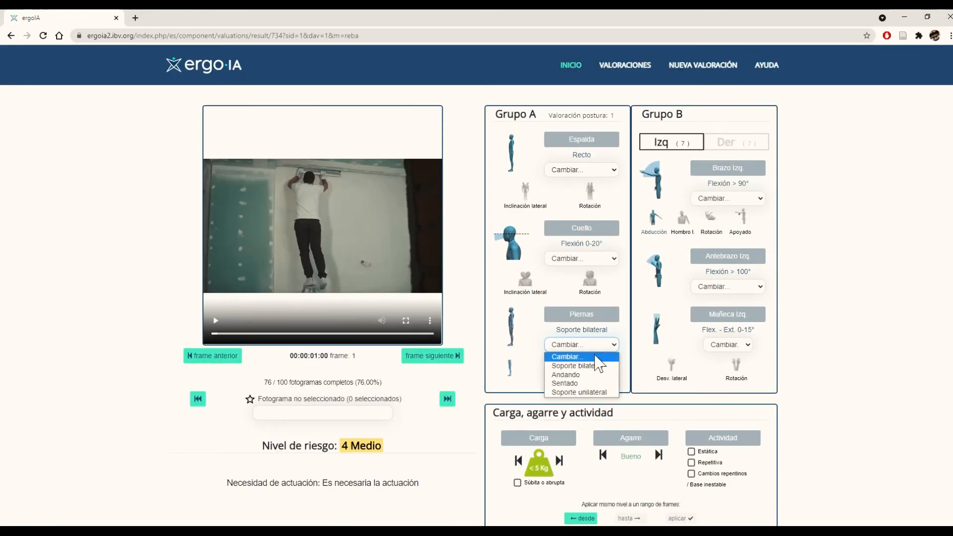
click(591, 389)
text(brazos elevados)
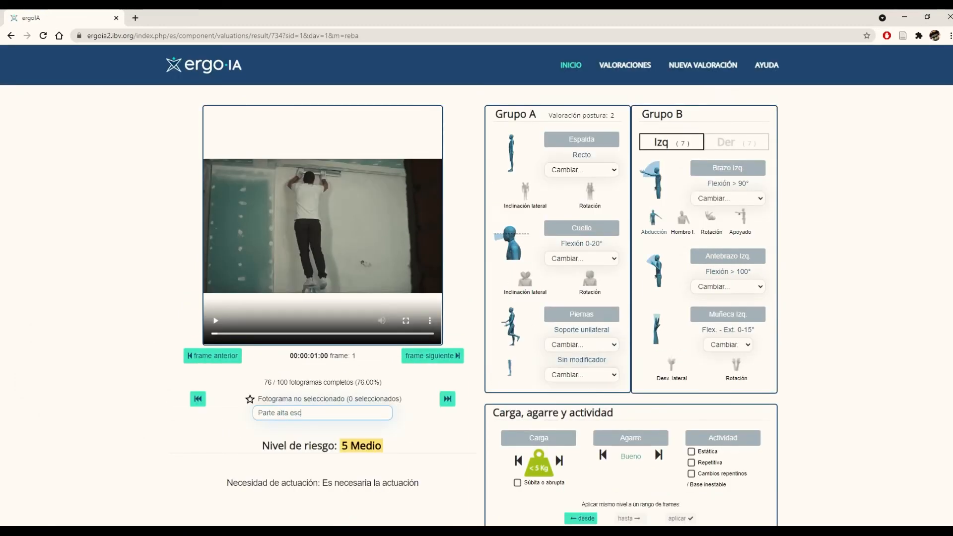
click(250, 400)
- Mark frame 23 of the ladder subtask as a representative posture described as "Parte Baja escalera"
click(280, 334)
click(264, 334)
click(323, 413)
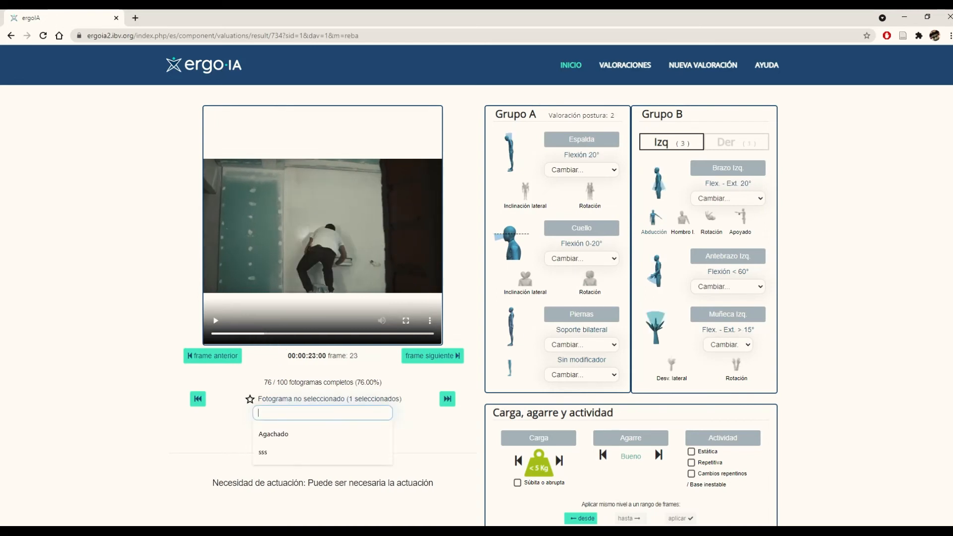
text(Parte Baj)
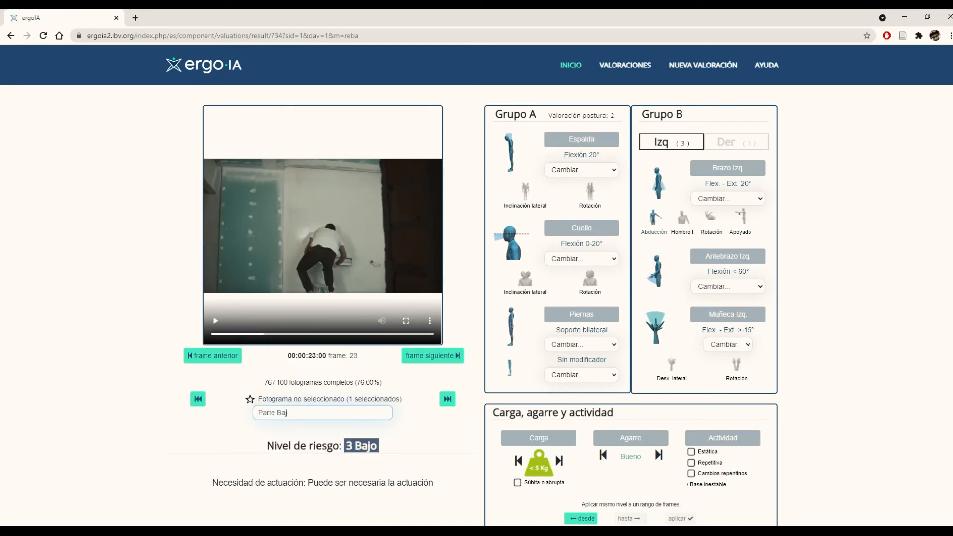
text(a escalera)
click(250, 399)
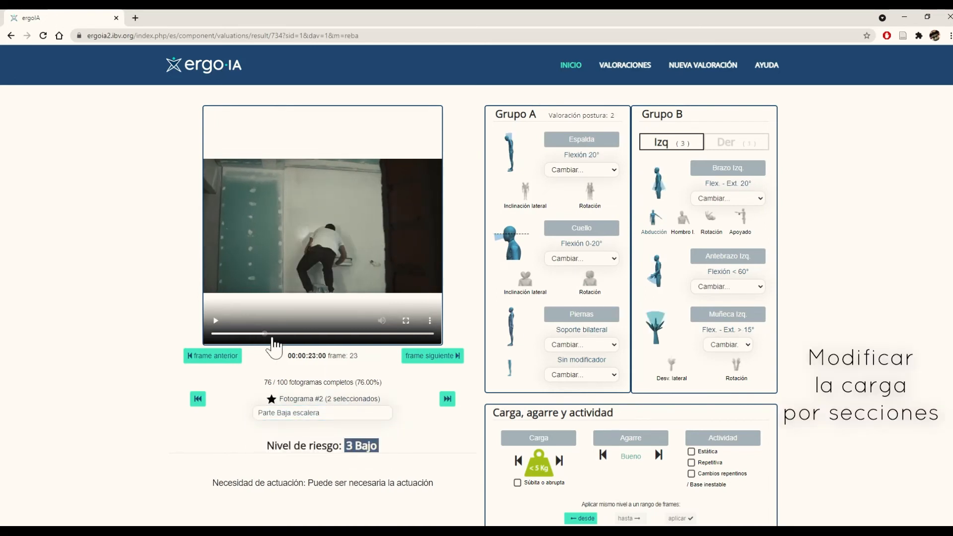
- Set the load to 5-10 Kg and apply it to the range from frame 0 to frame 87
drag(264, 334, 217, 339)
scroll(458, 475, down, 2)
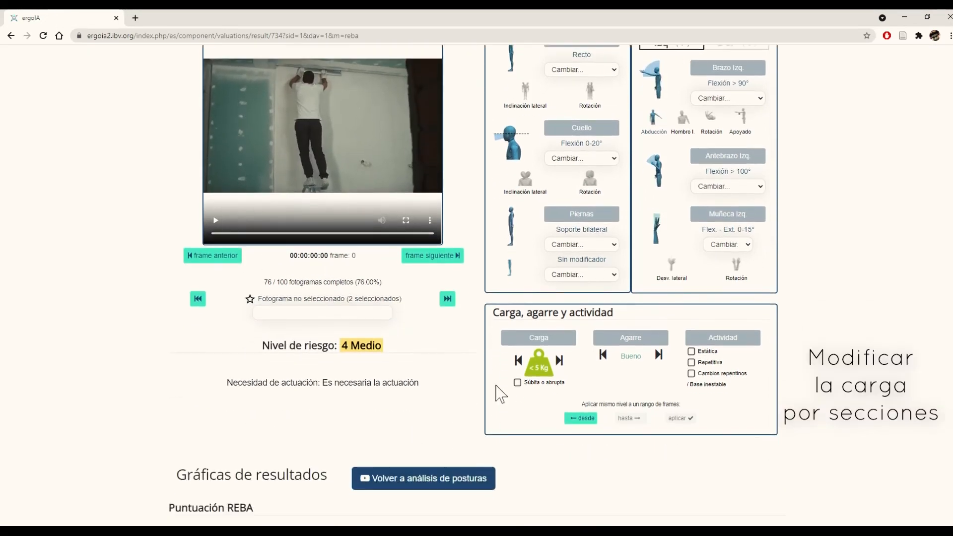
click(582, 418)
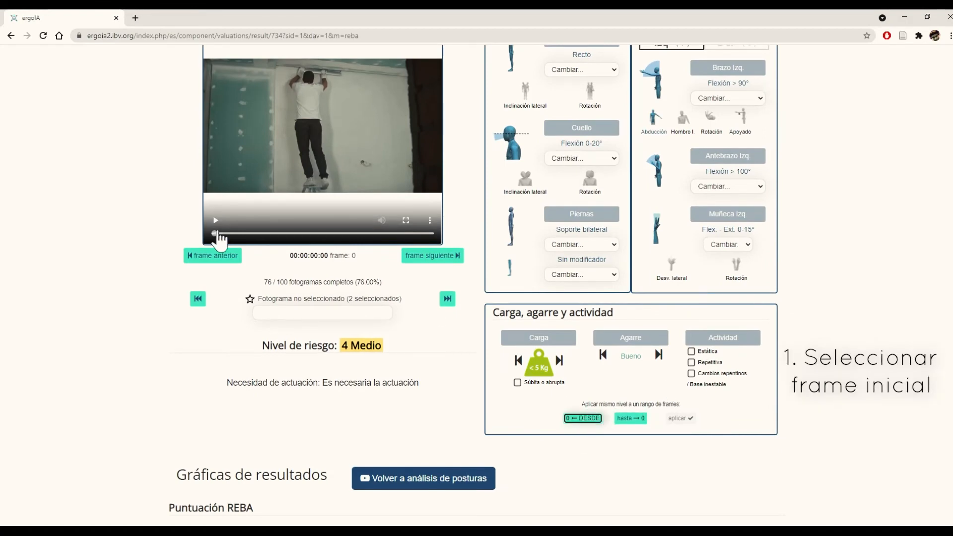
drag(215, 233, 405, 239)
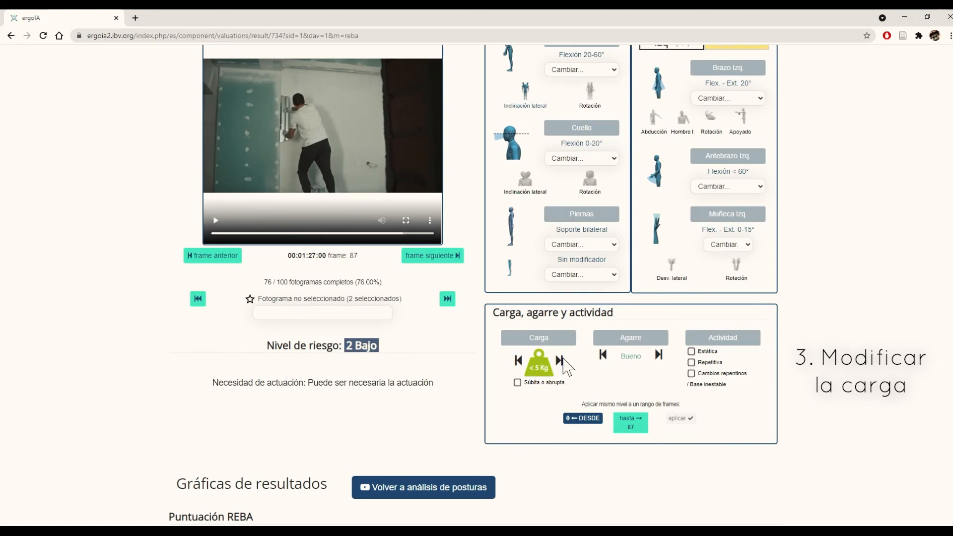
click(627, 421)
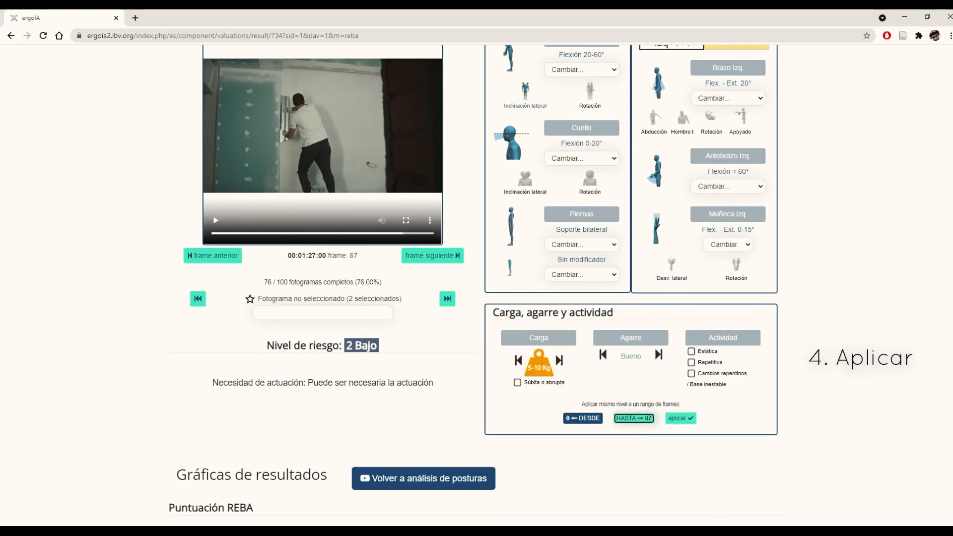
click(685, 423)
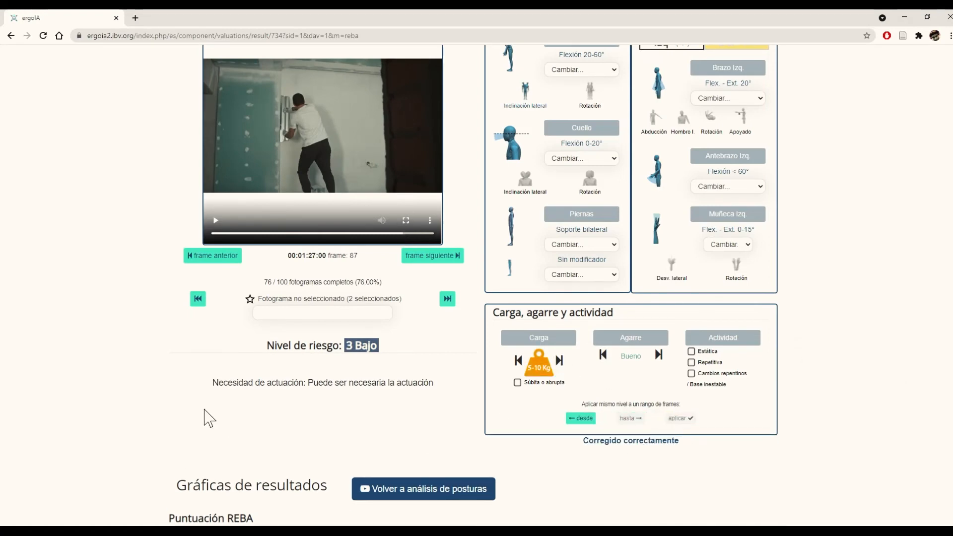
- Examine the REBA score chart and the partial score charts of the ladder subtask
scroll(189, 397, down, 6)
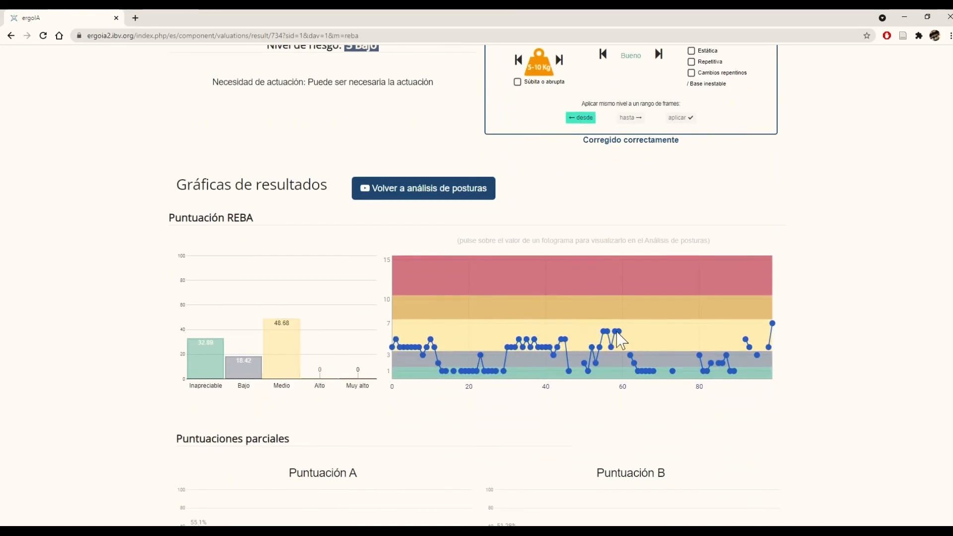
scroll(557, 430, down, 8)
scroll(558, 408, up, 15)
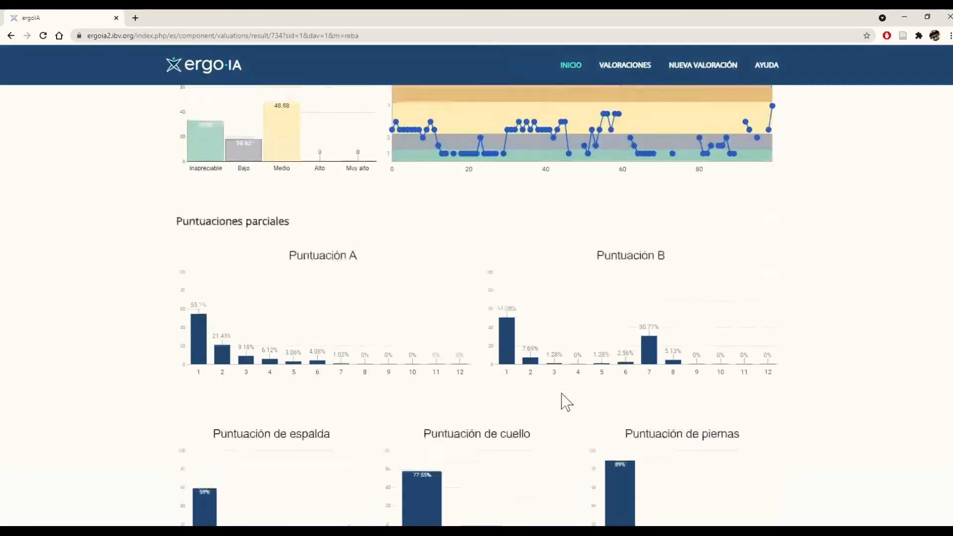
scroll(564, 400, up, 4)
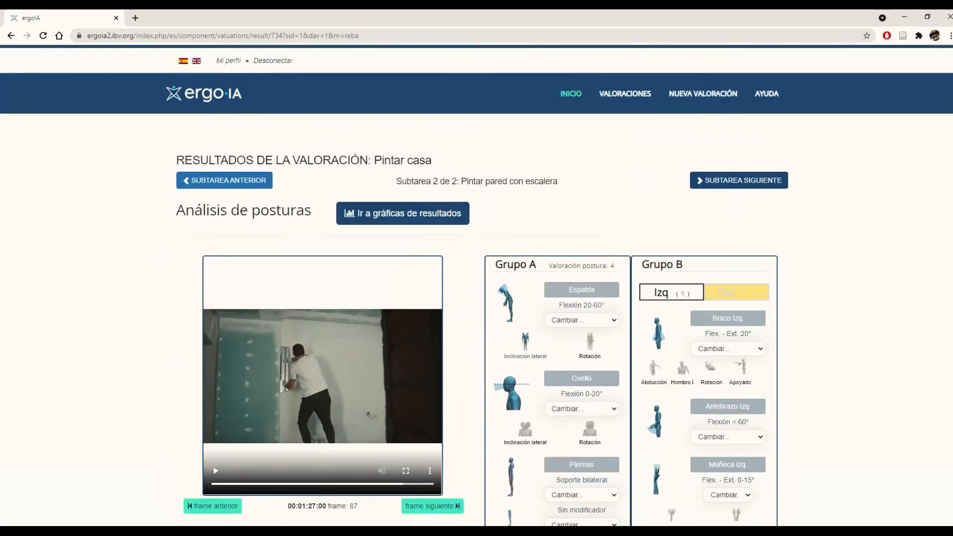
- Generate the PDF report of the "Pintar casa" assessment from the assessments list and review its global and first-subtask histograms
click(624, 96)
click(218, 280)
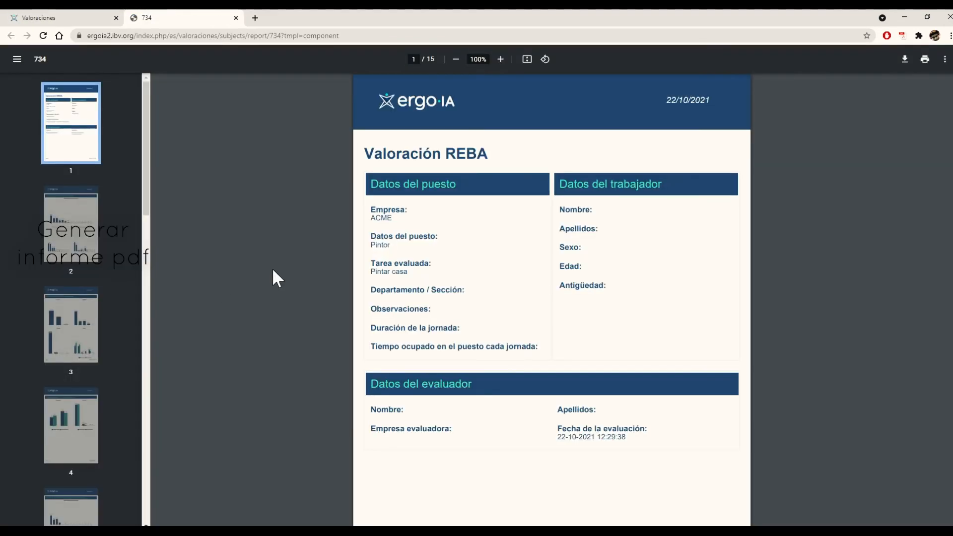
scroll(549, 347, down, 10)
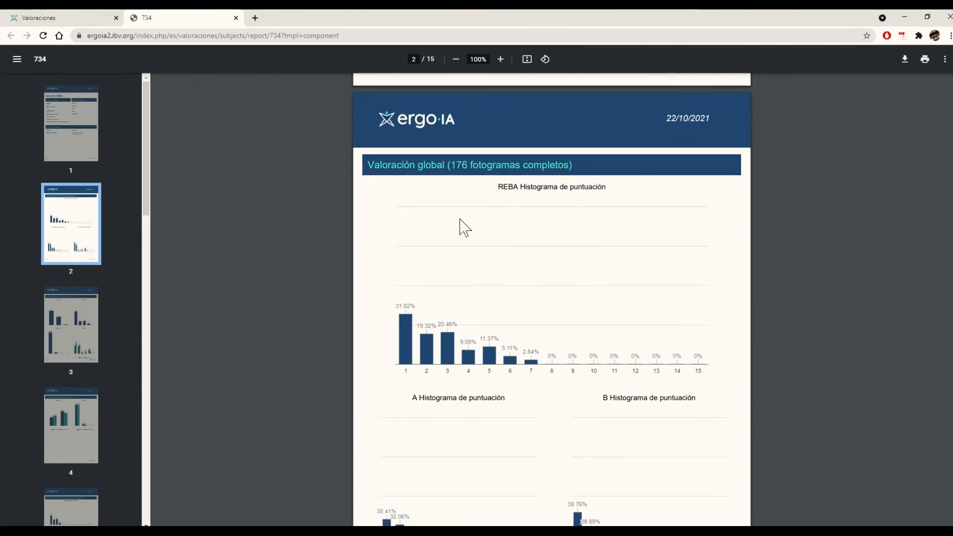
scroll(635, 318, down, 10)
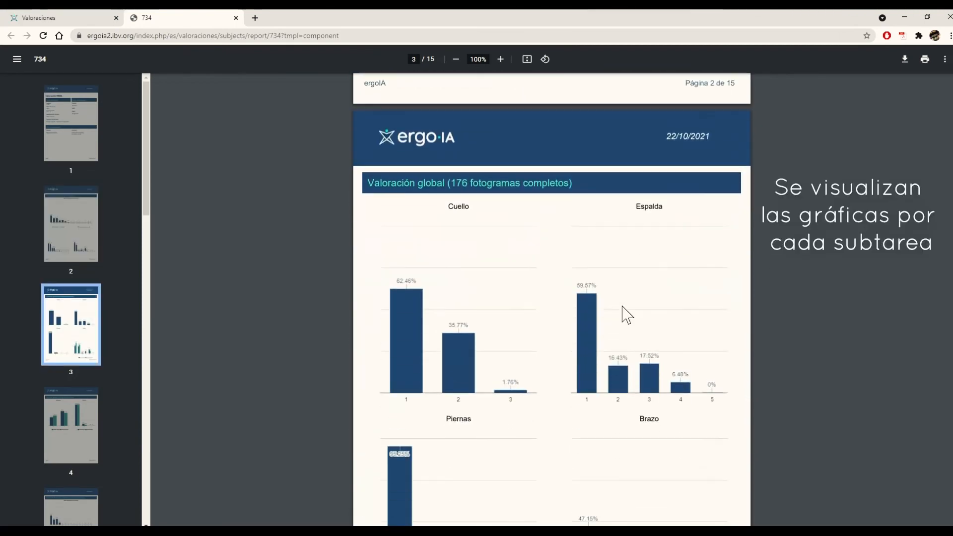
scroll(542, 316, down, 8)
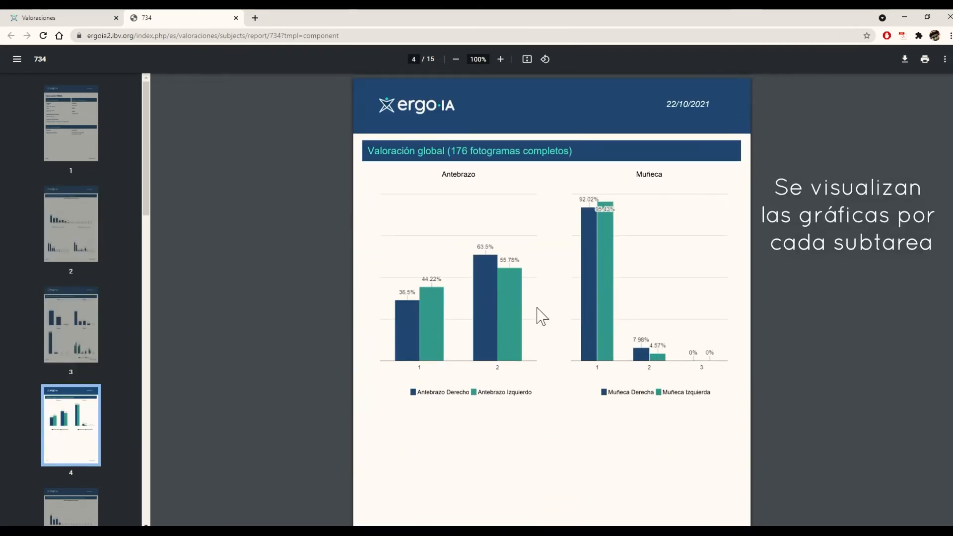
scroll(556, 328, down, 10)
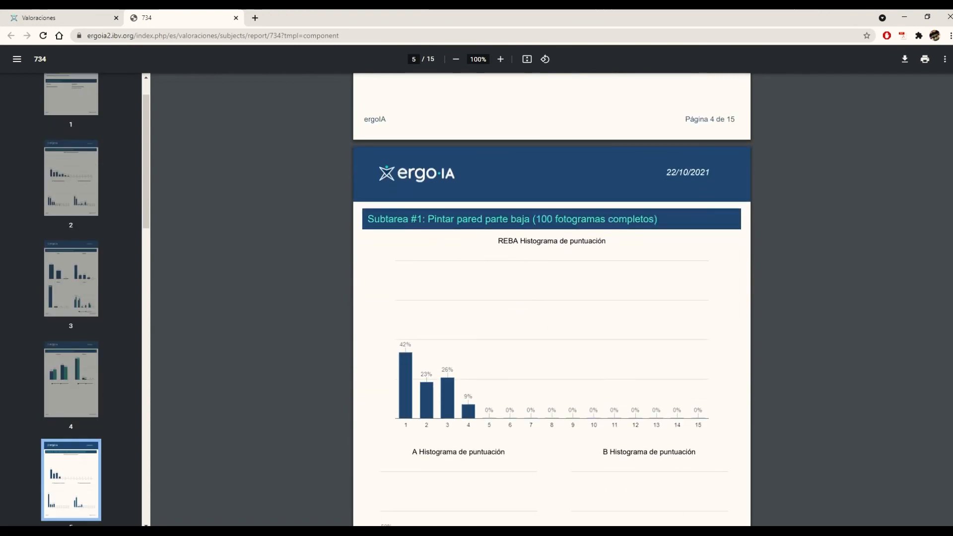
- Review the report's partial-score histograms for the "Pintar pared parte baja" subtask and the score tables of its "Agachado" and "De pie" postures
scroll(644, 243, down, 12)
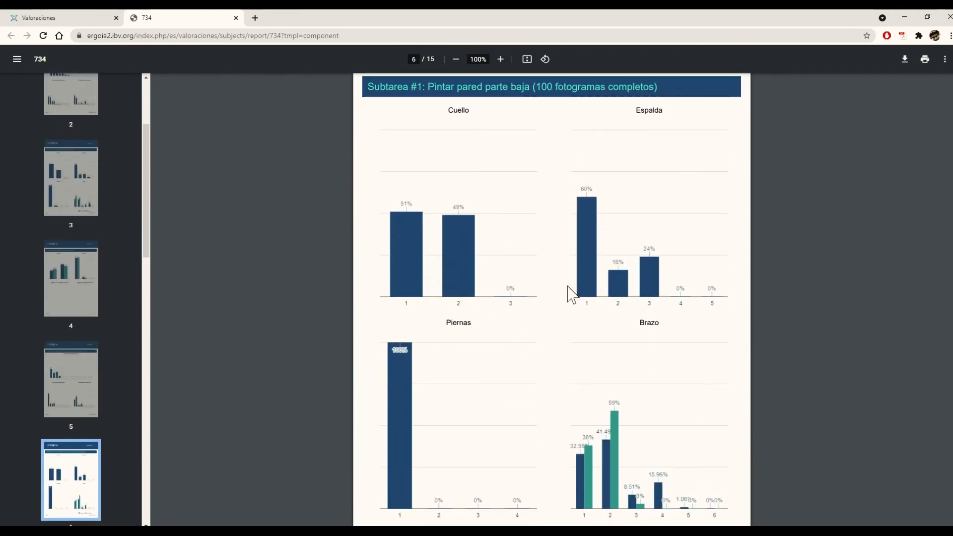
scroll(567, 293, down, 14)
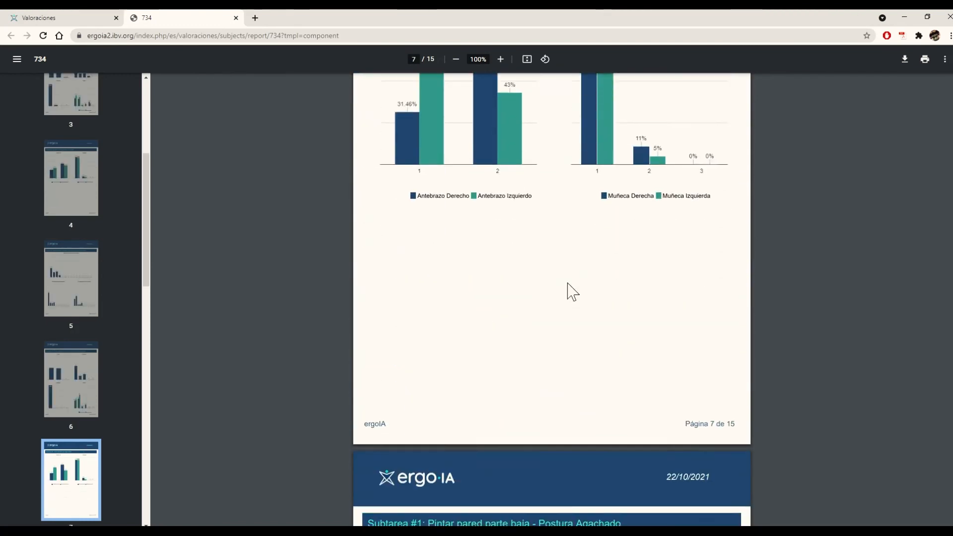
scroll(567, 292, down, 8)
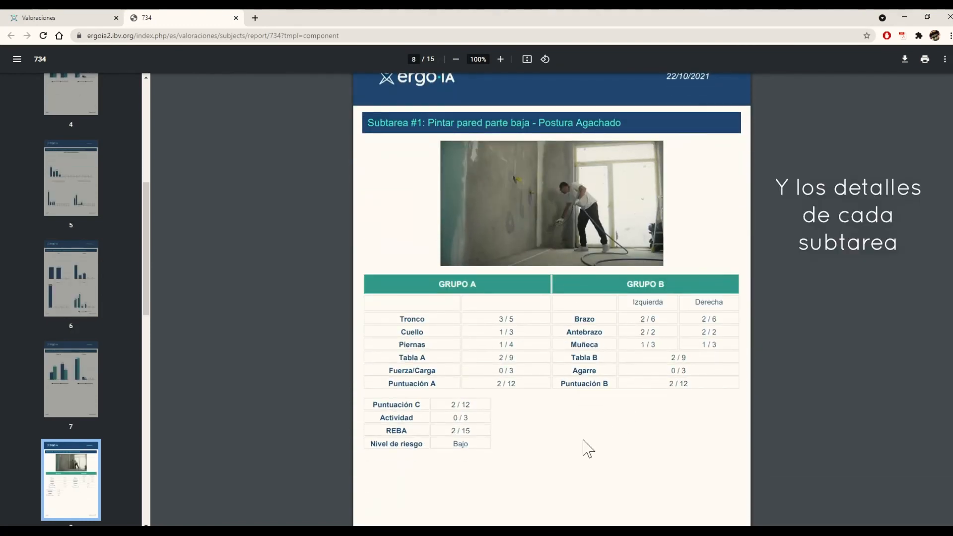
scroll(556, 417, down, 11)
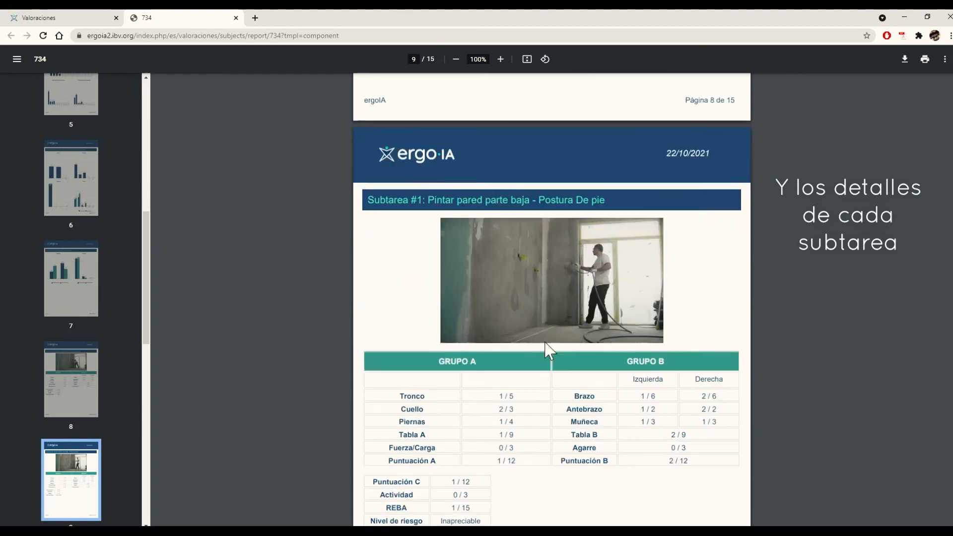
scroll(546, 342, down, 10)
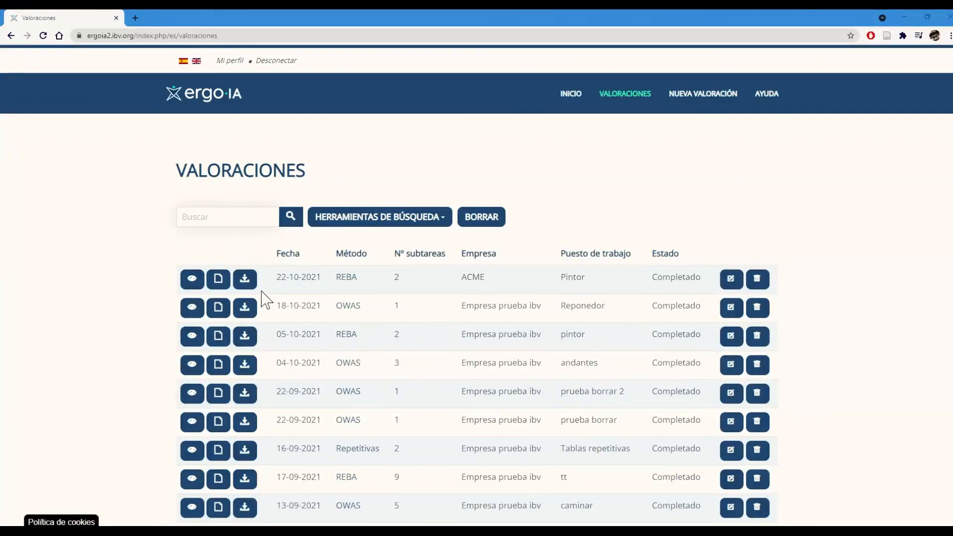
- Download the JSON results file of the 22-10-2021 REBA assessment for the ACME "Pintor" job from the assessments list
click(245, 279)
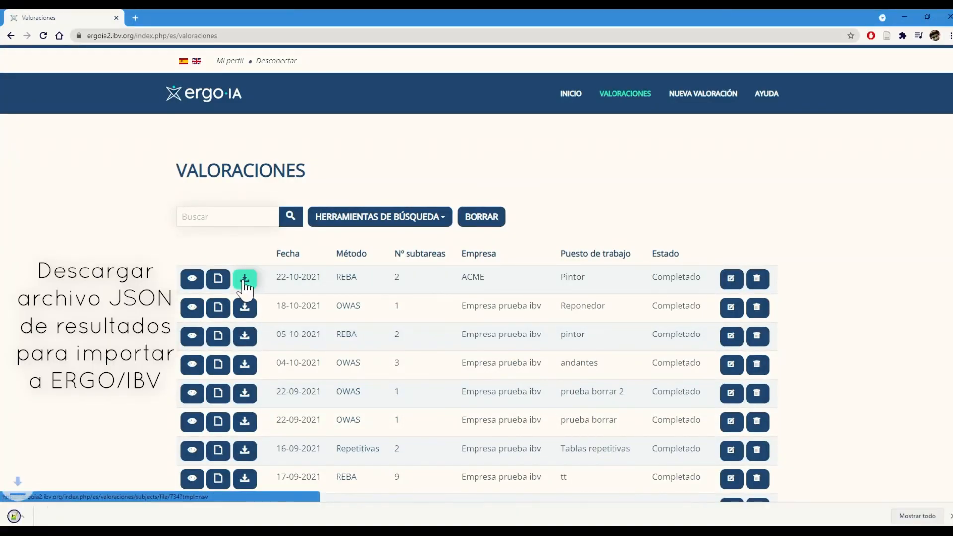